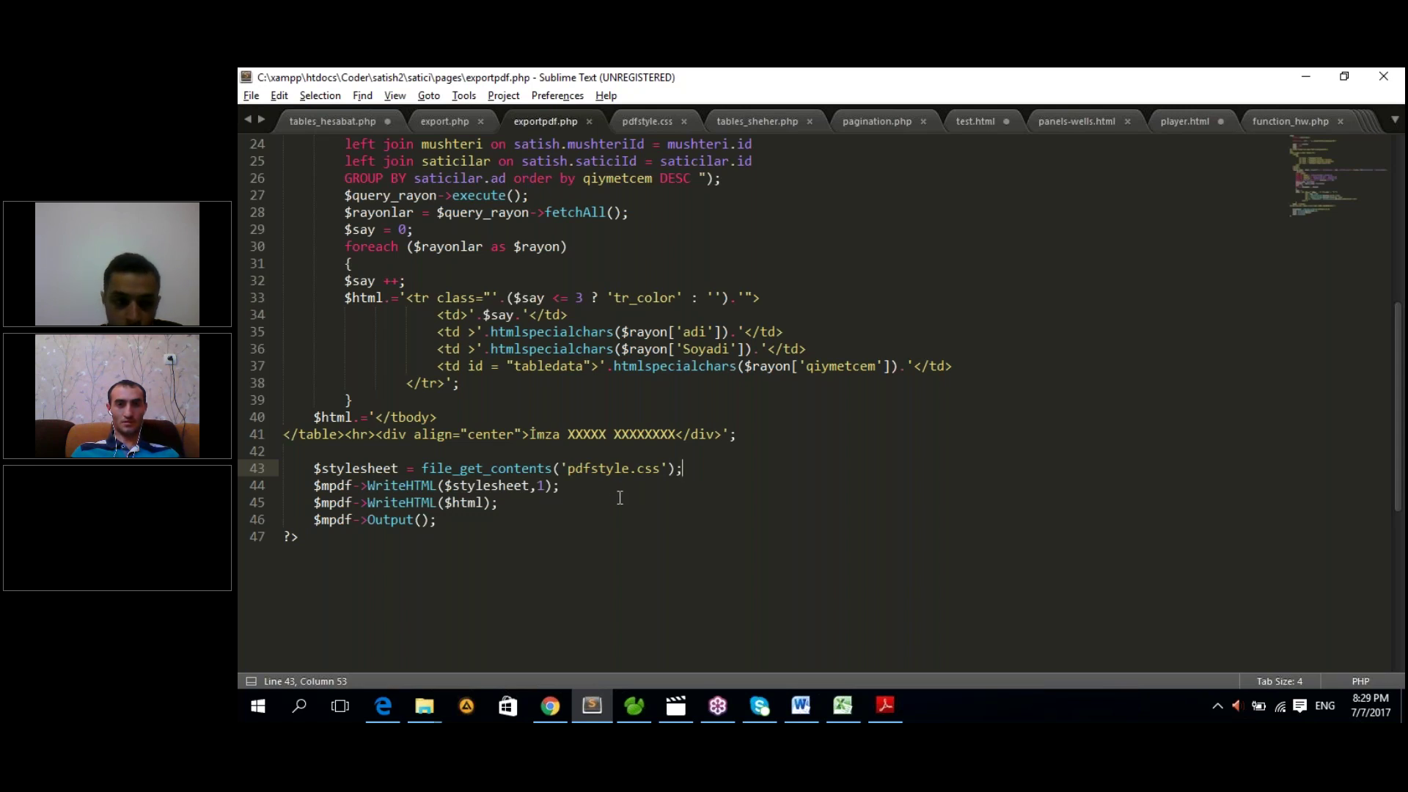
scroll(620, 498, "up", 1)
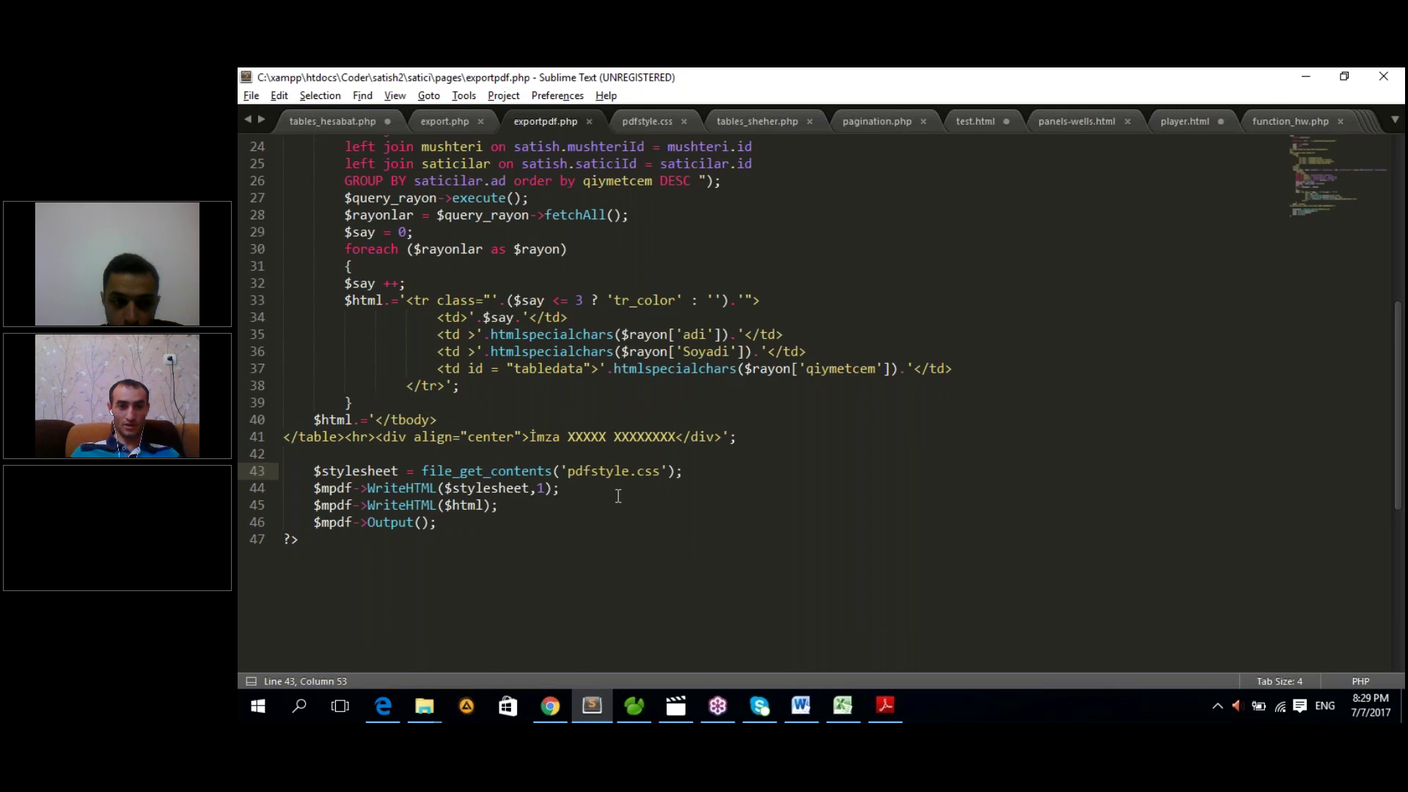
scroll(618, 496, "up", 3)
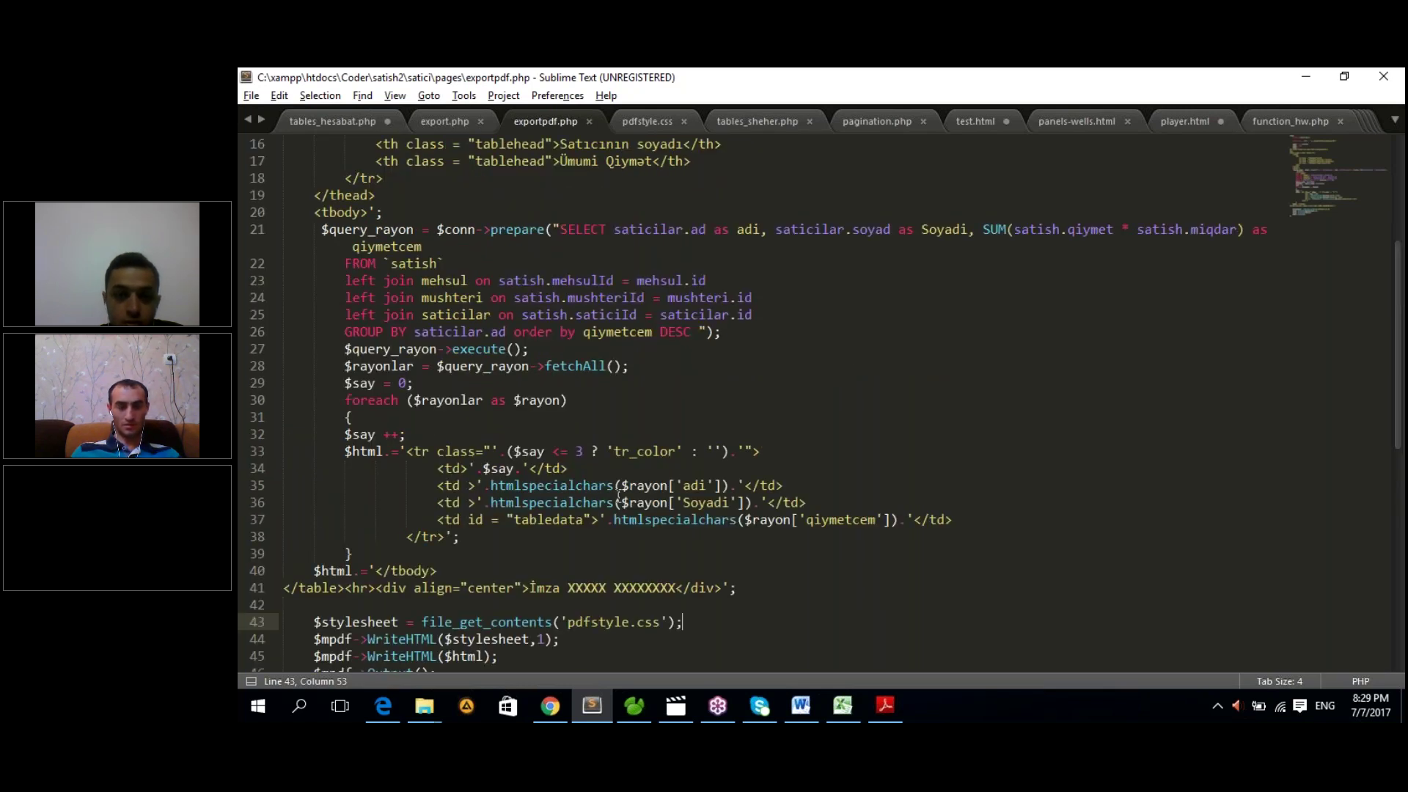
scroll(619, 497, "up", 1)
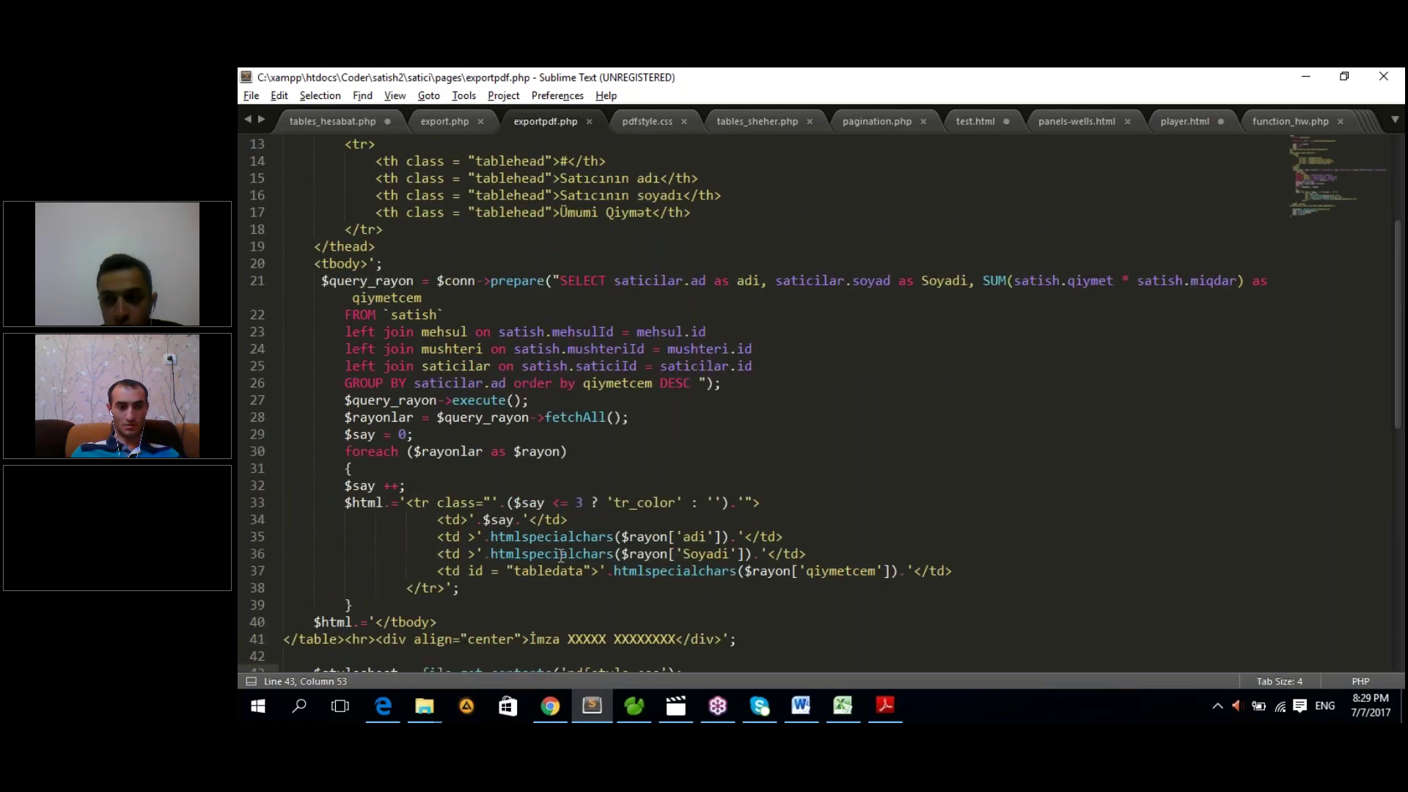
Step: Switch to Chrome and open the Şəhərlər page under Pick List, viewing its city table and pagination
left_click(549, 707)
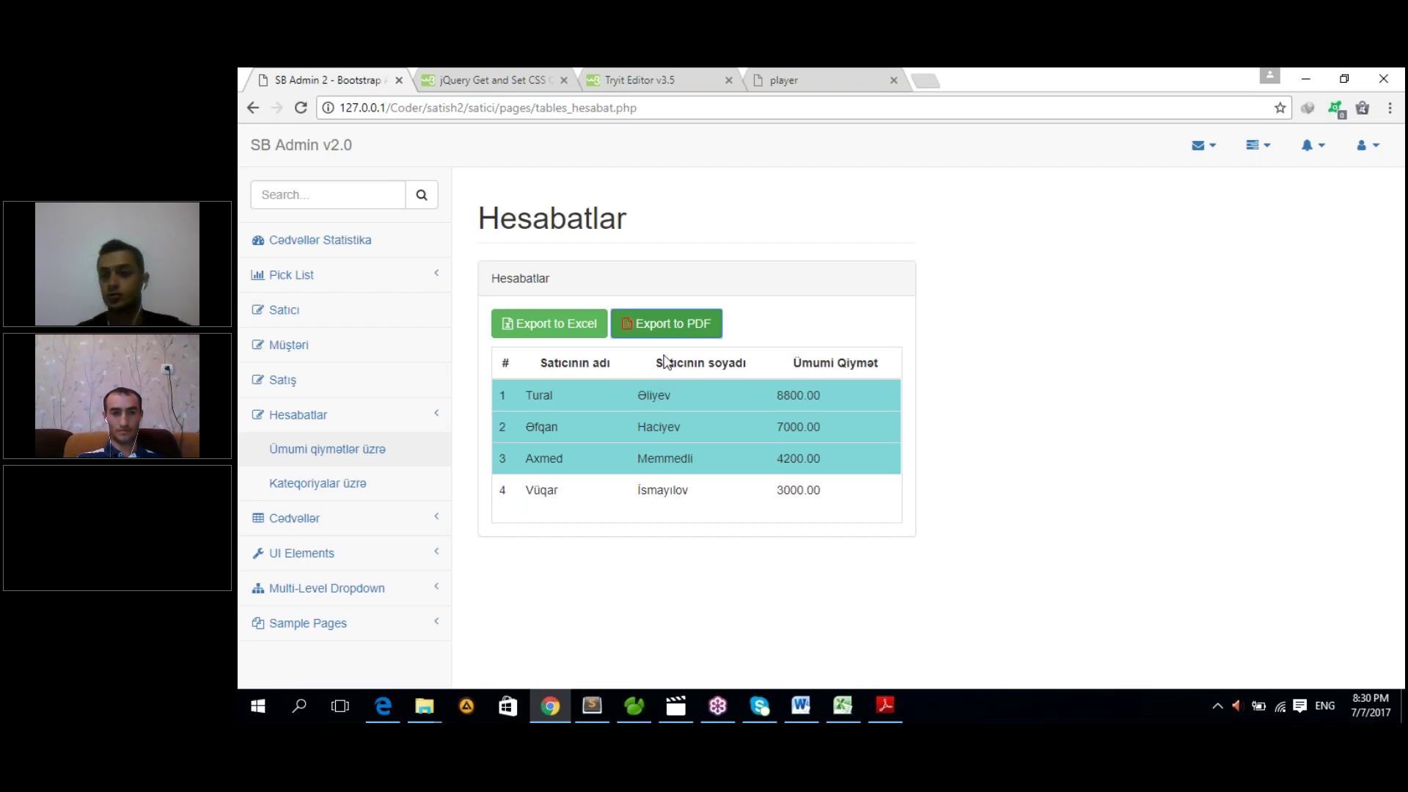
left_click(360, 286)
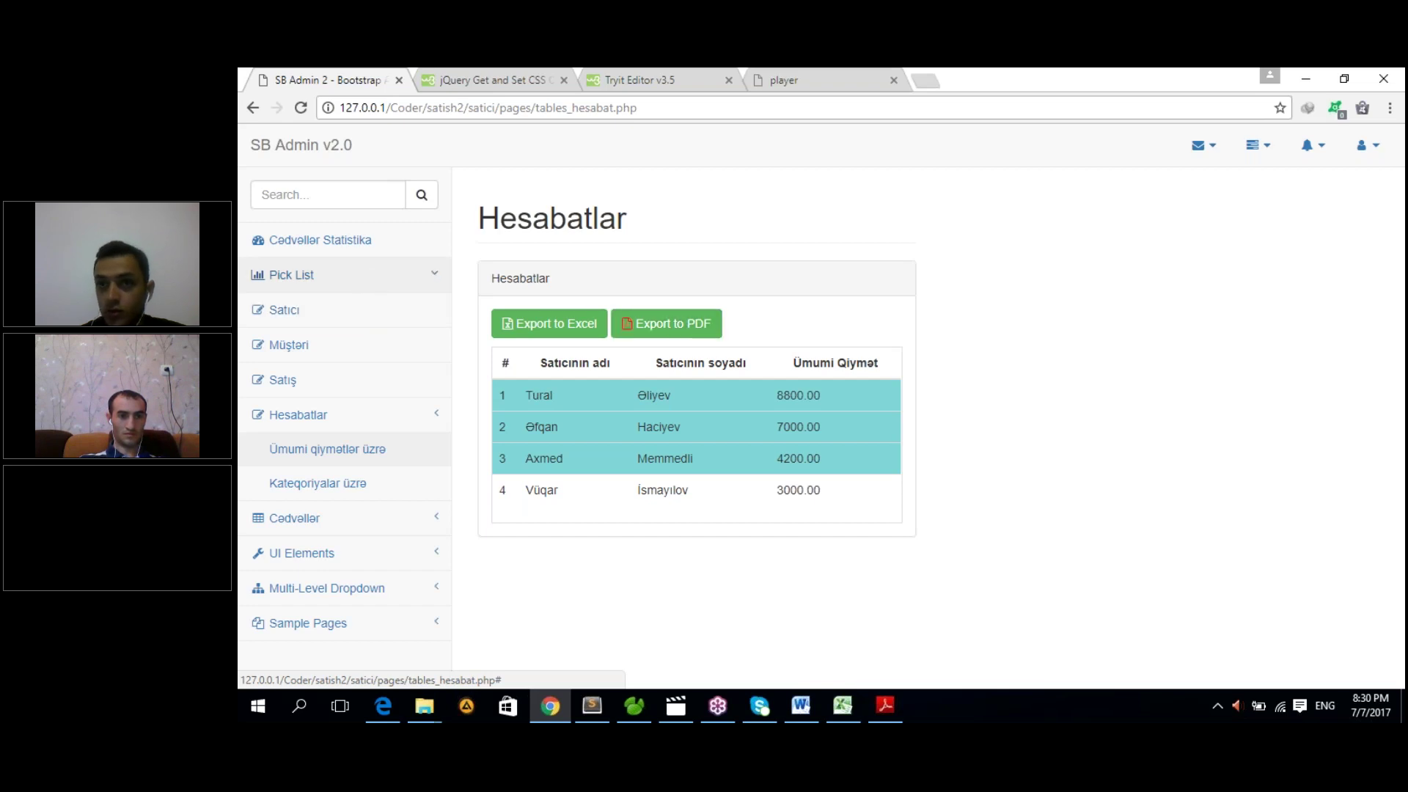
left_click(292, 343)
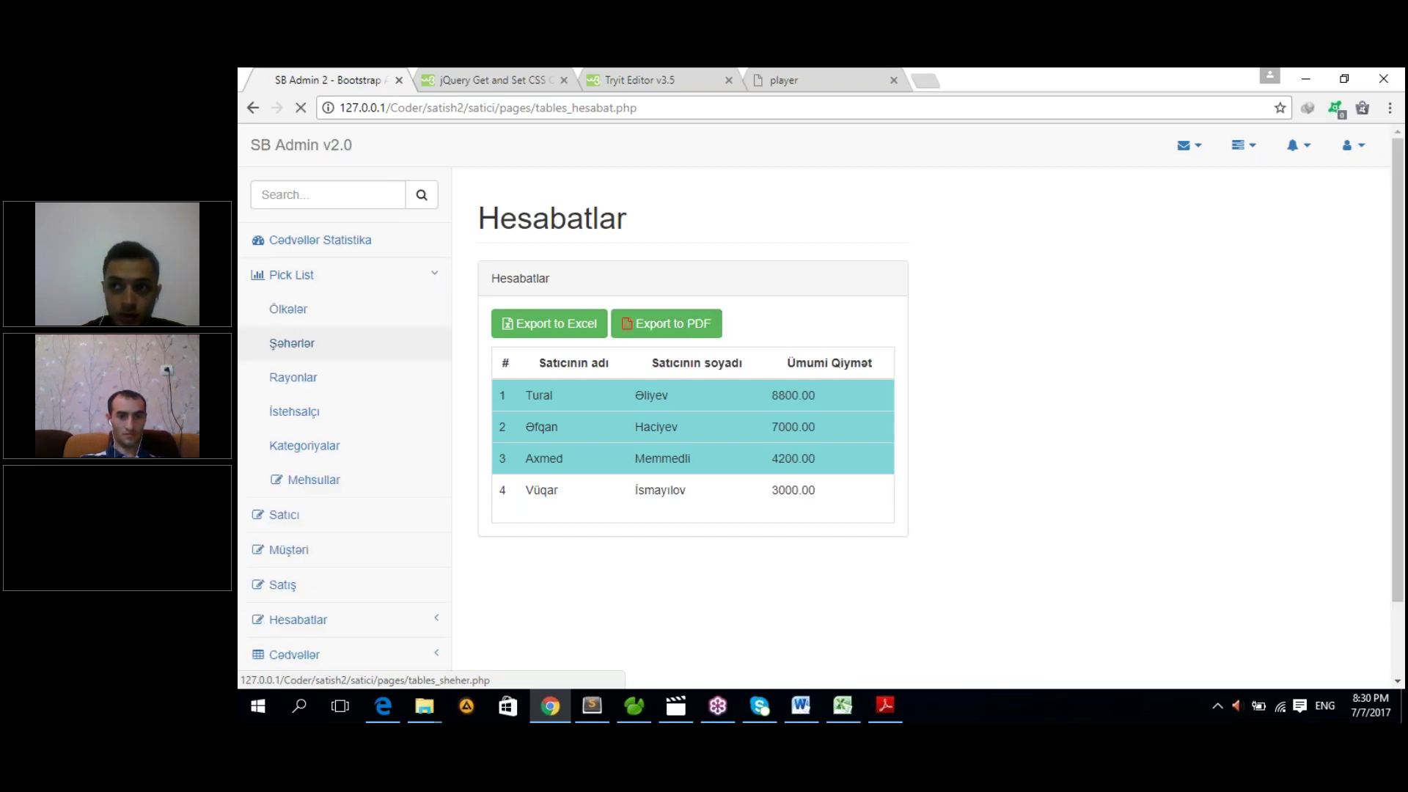
scroll(770, 305, "down", 3)
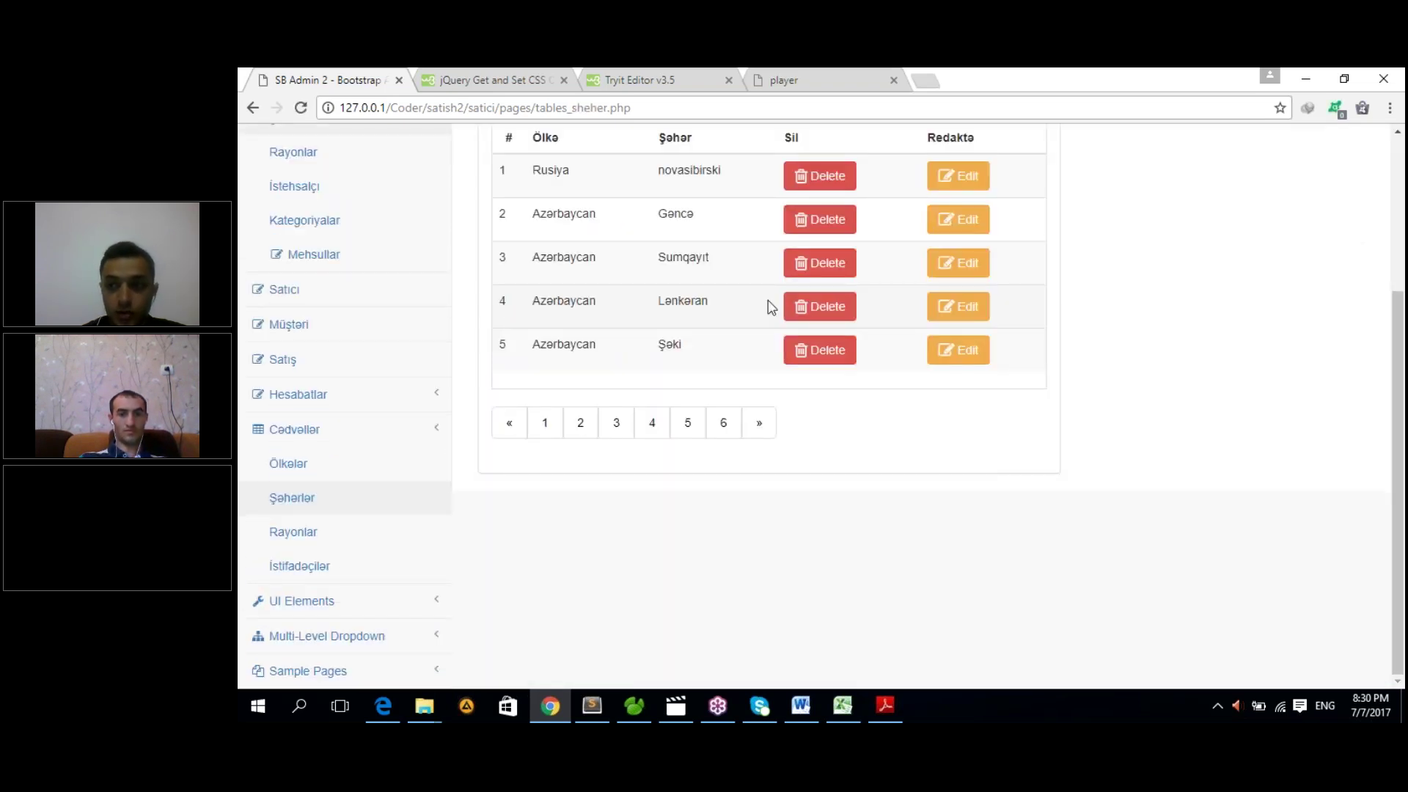
scroll(772, 306, "up", 1)
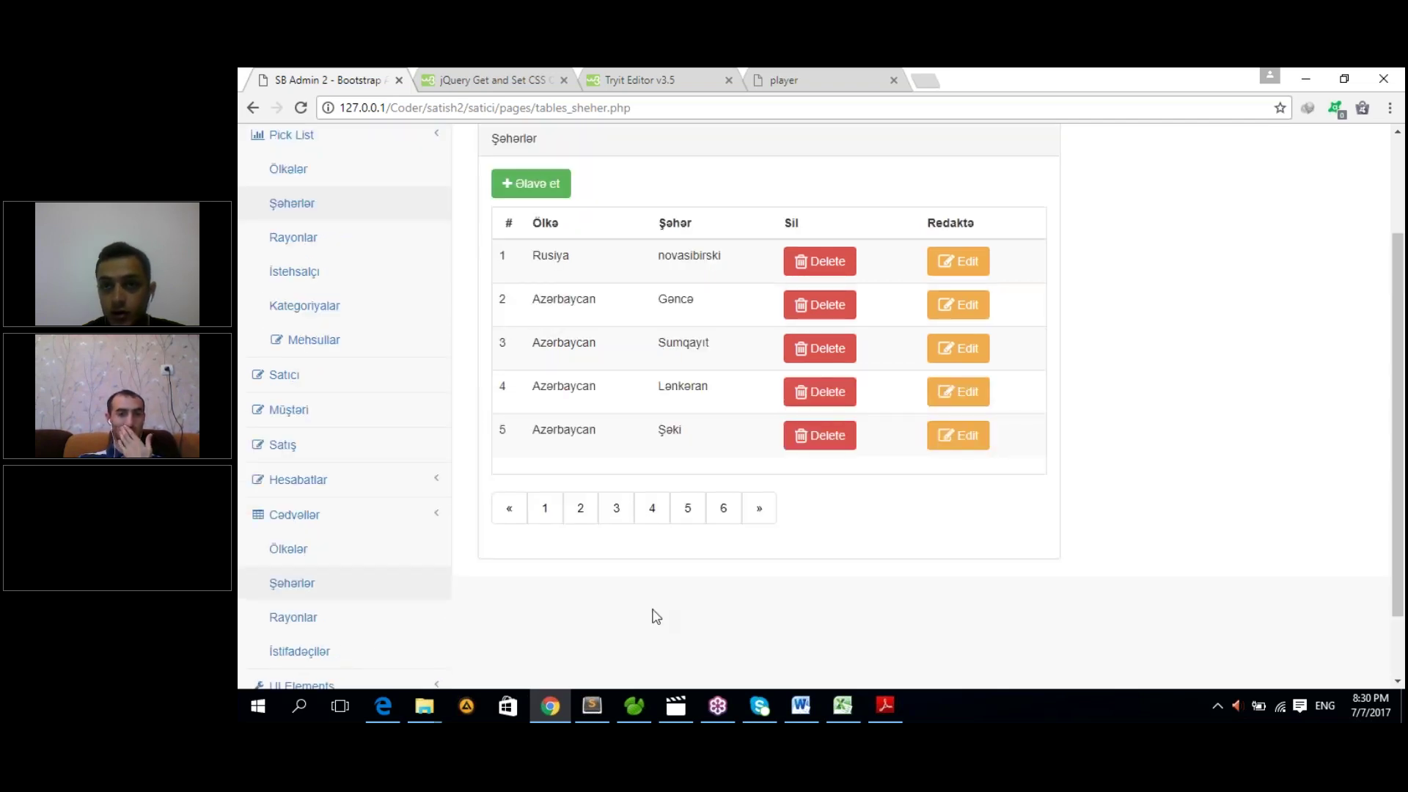
scroll(656, 616, "up", 1)
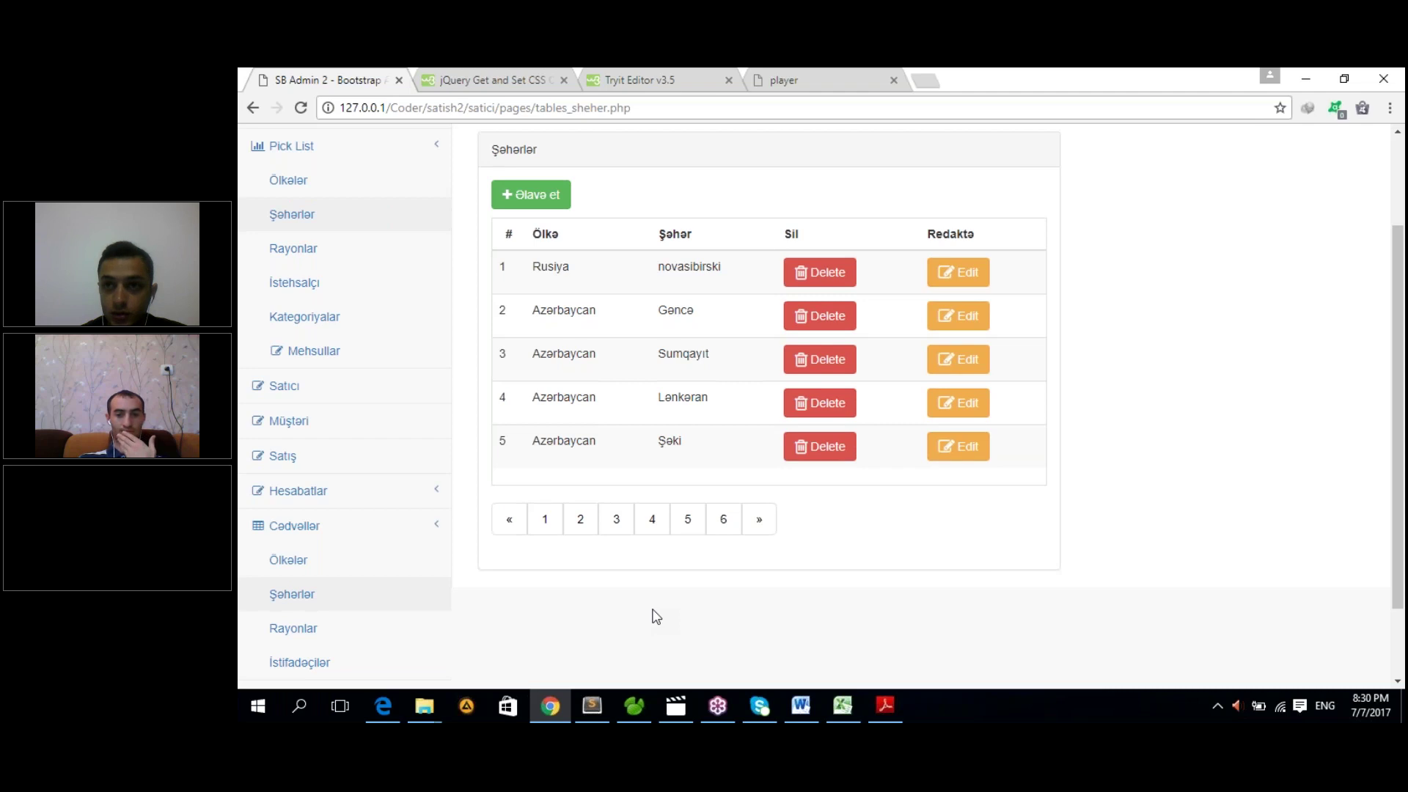
scroll(734, 614, "up", 1)
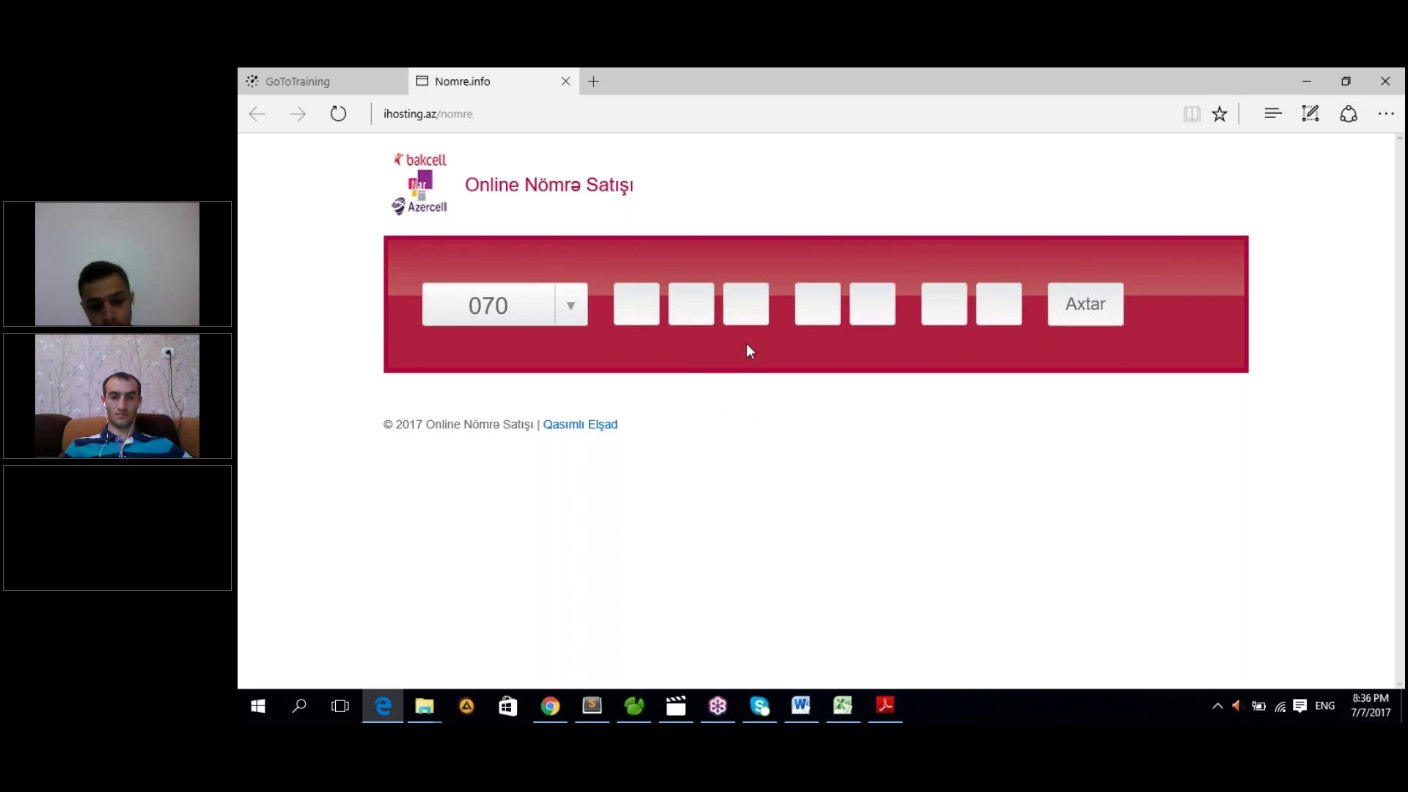
Step: Run a test search on the Online Nömrə Satışı site with a partial phone number under prefix 070, and return to the form
left_click(946, 302)
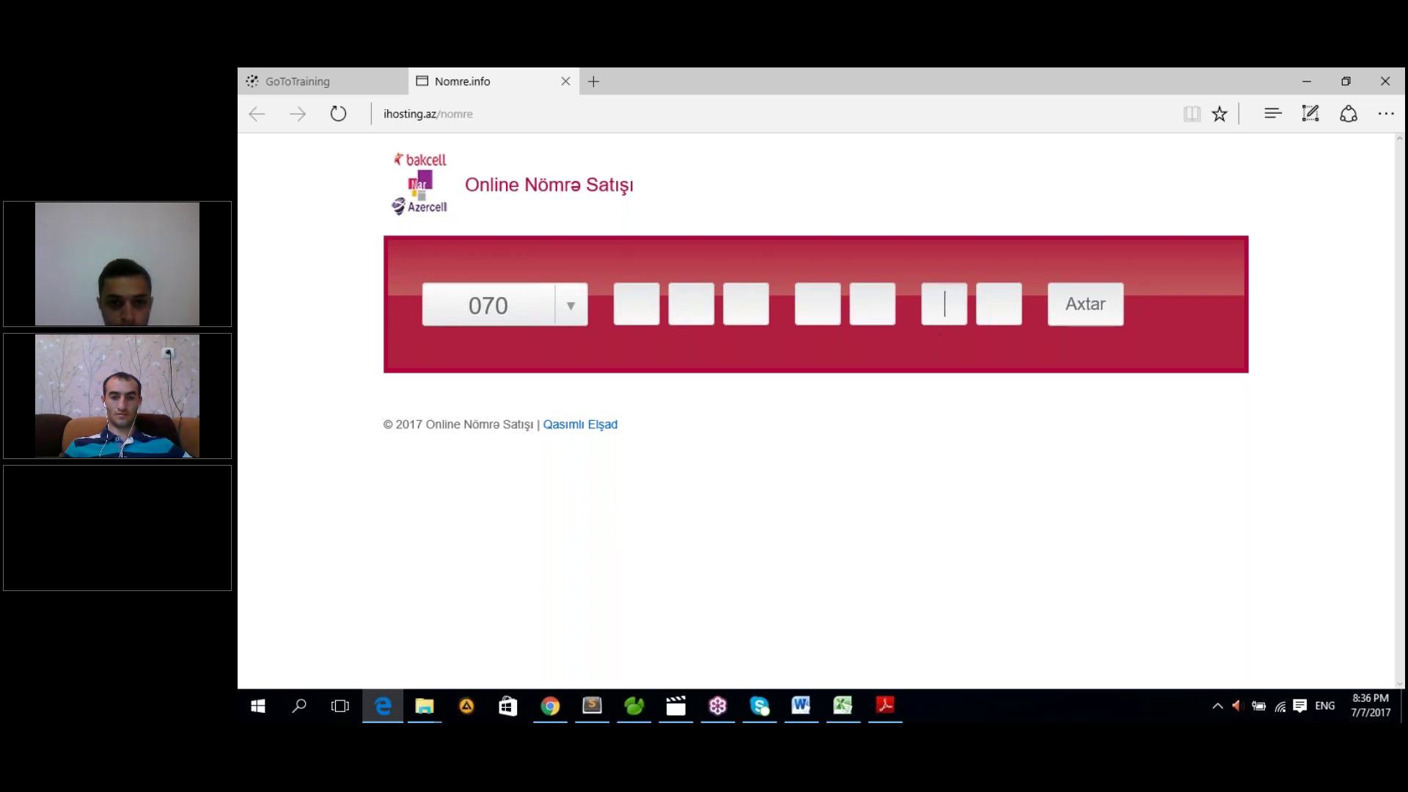
left_click(815, 313)
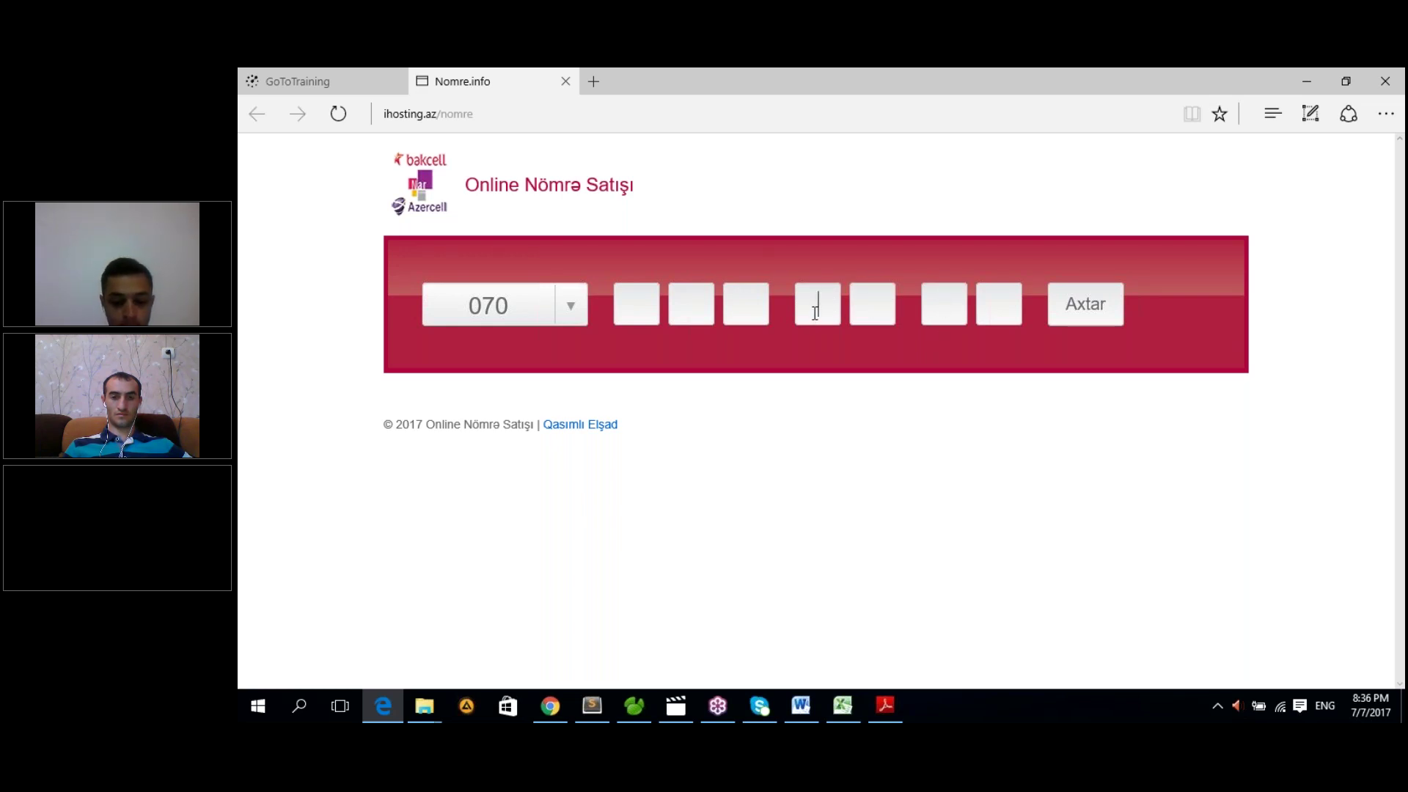
type("4")
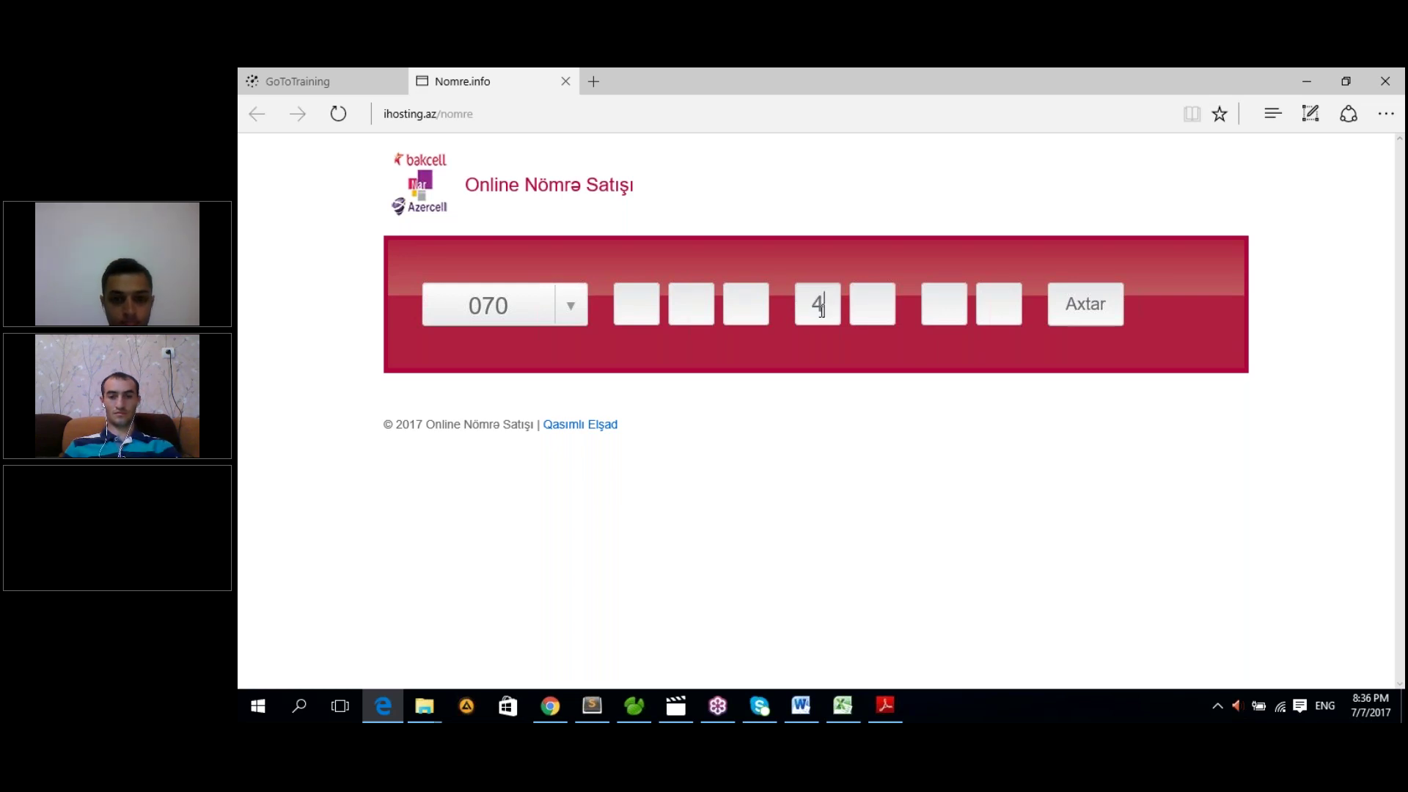
left_click(811, 311)
type("5454")
left_click(1061, 304)
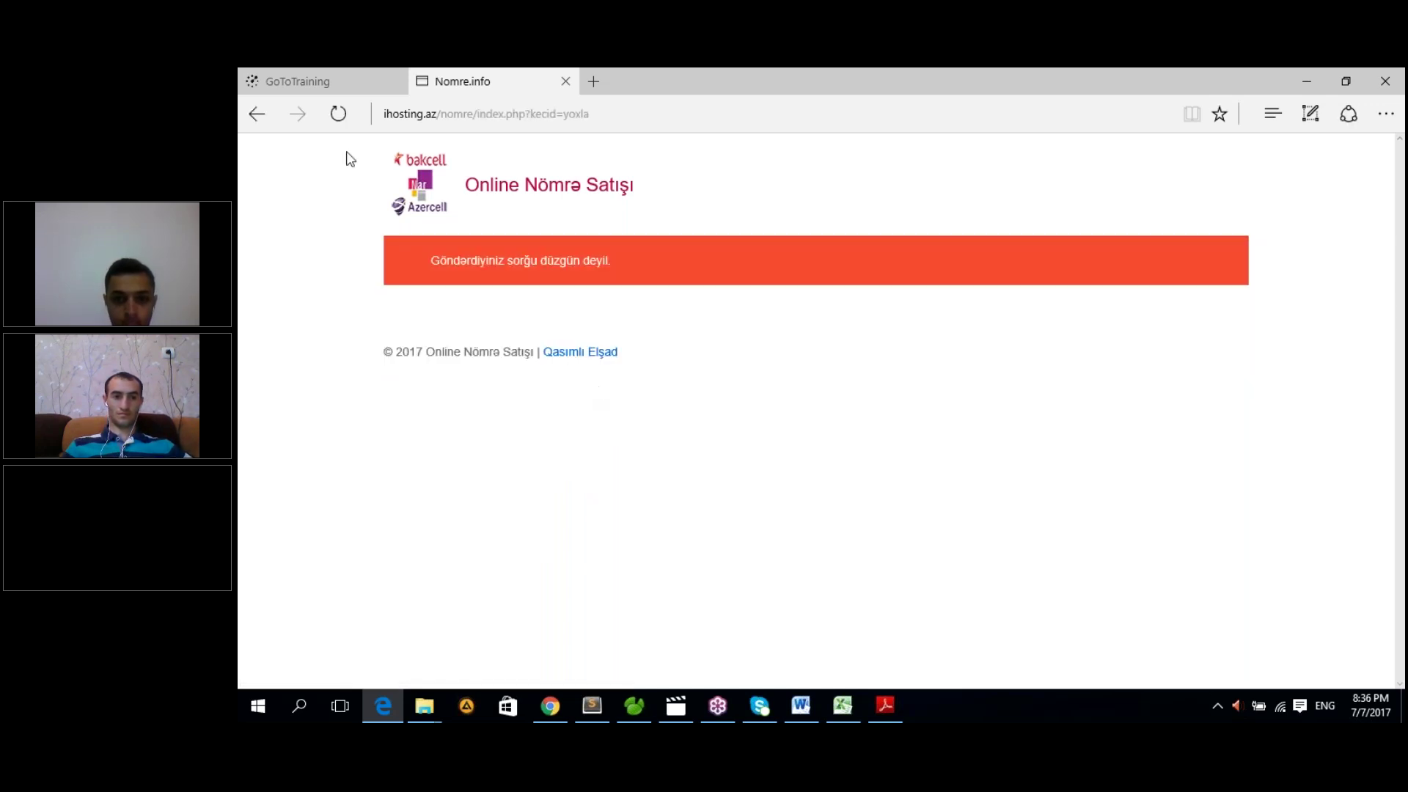
left_click(258, 114)
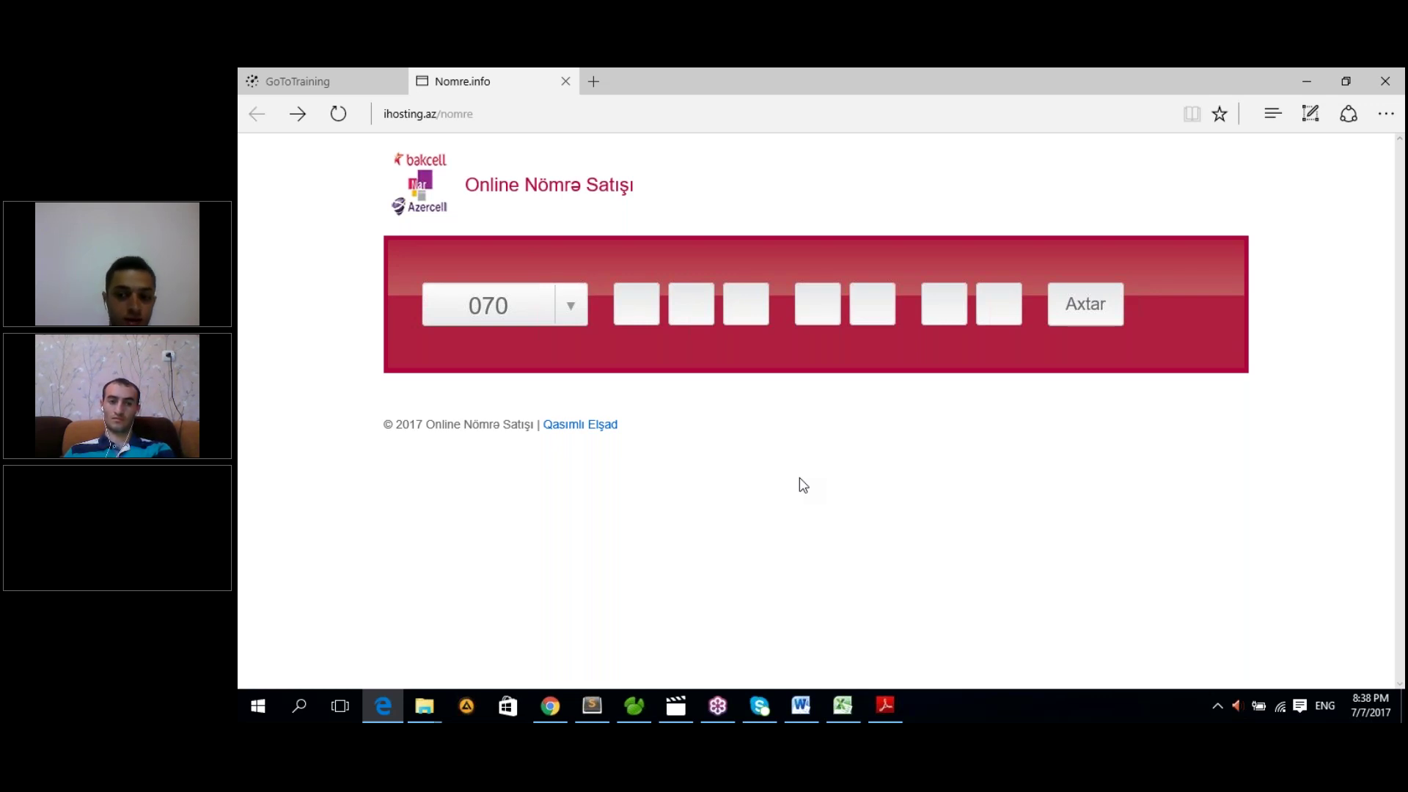
left_click(571, 306)
left_click(760, 419)
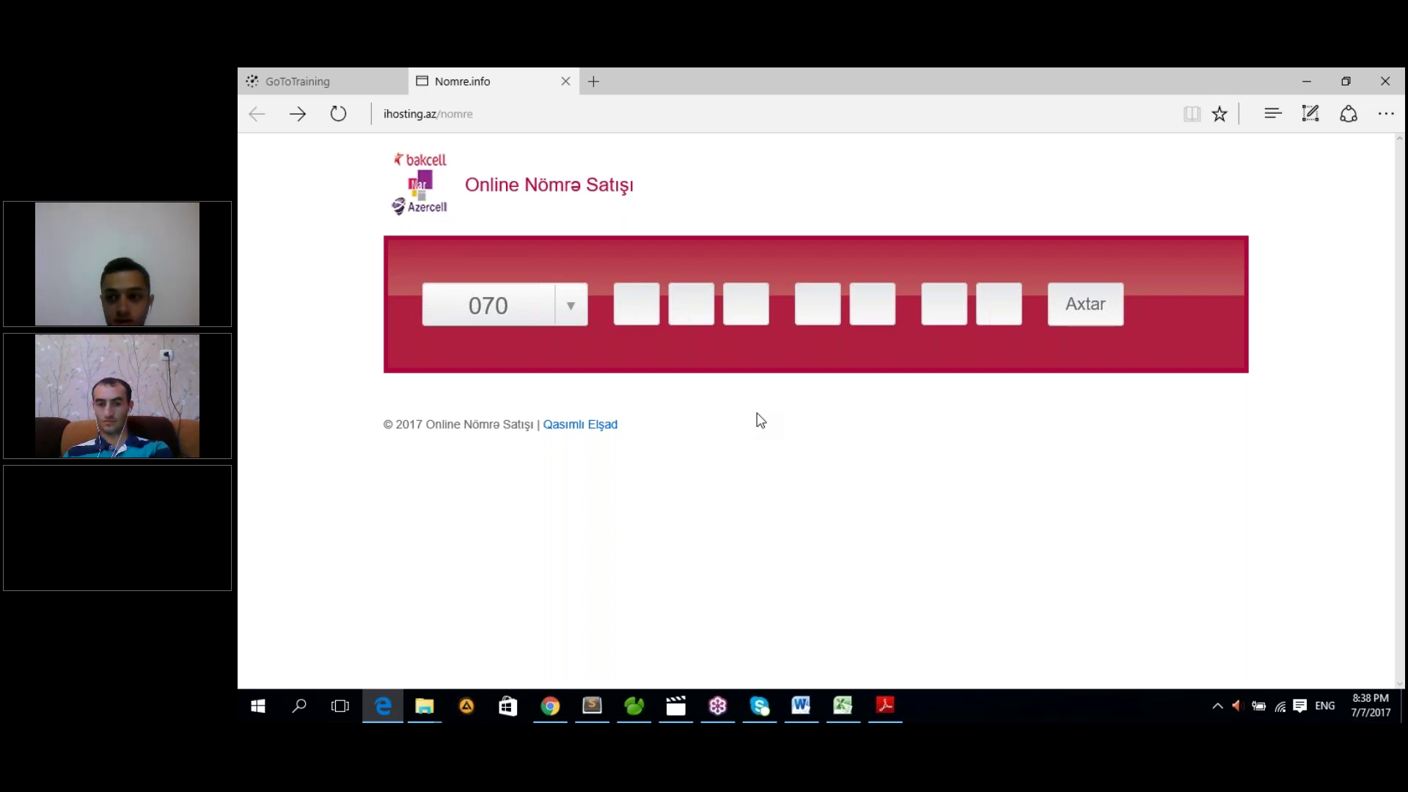
left_click(728, 715)
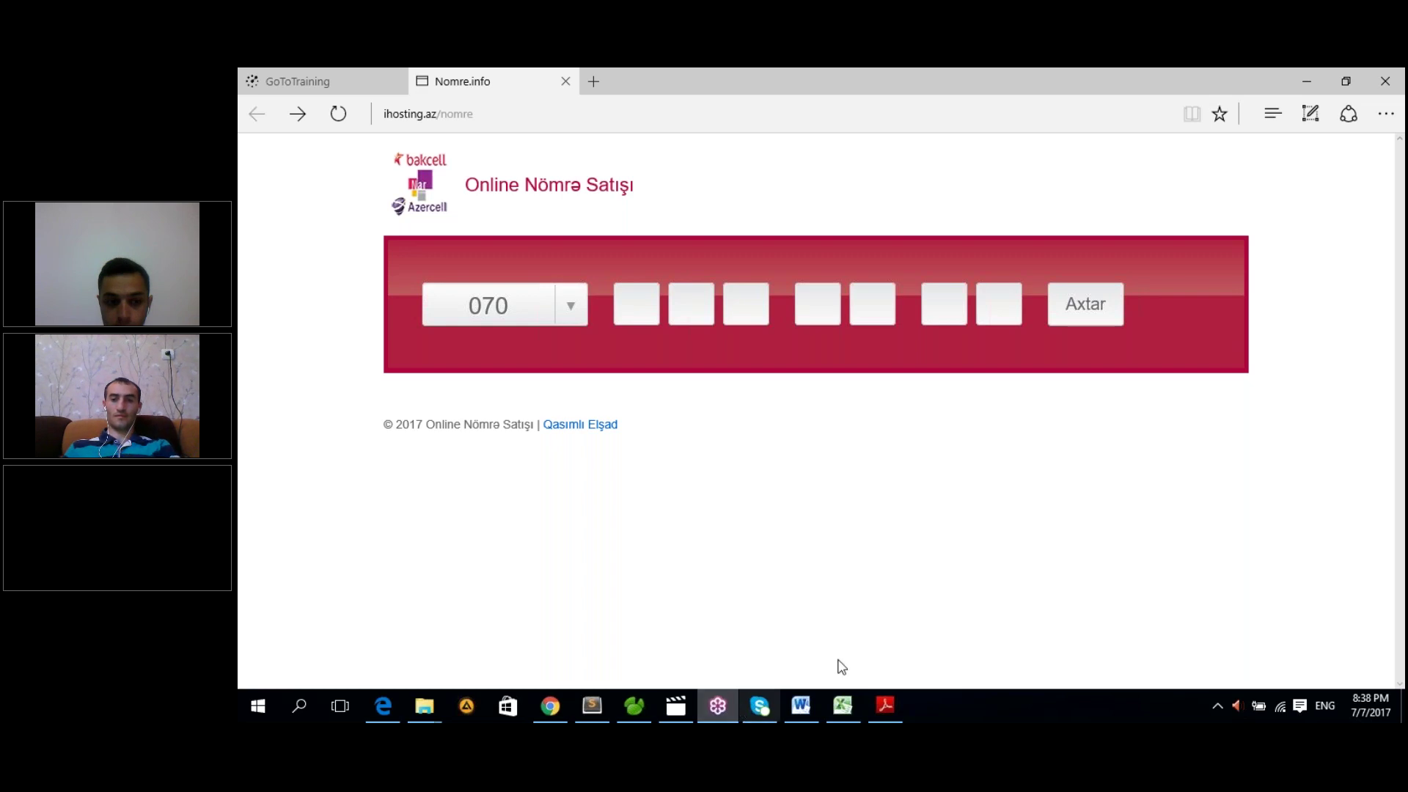
left_click(982, 563)
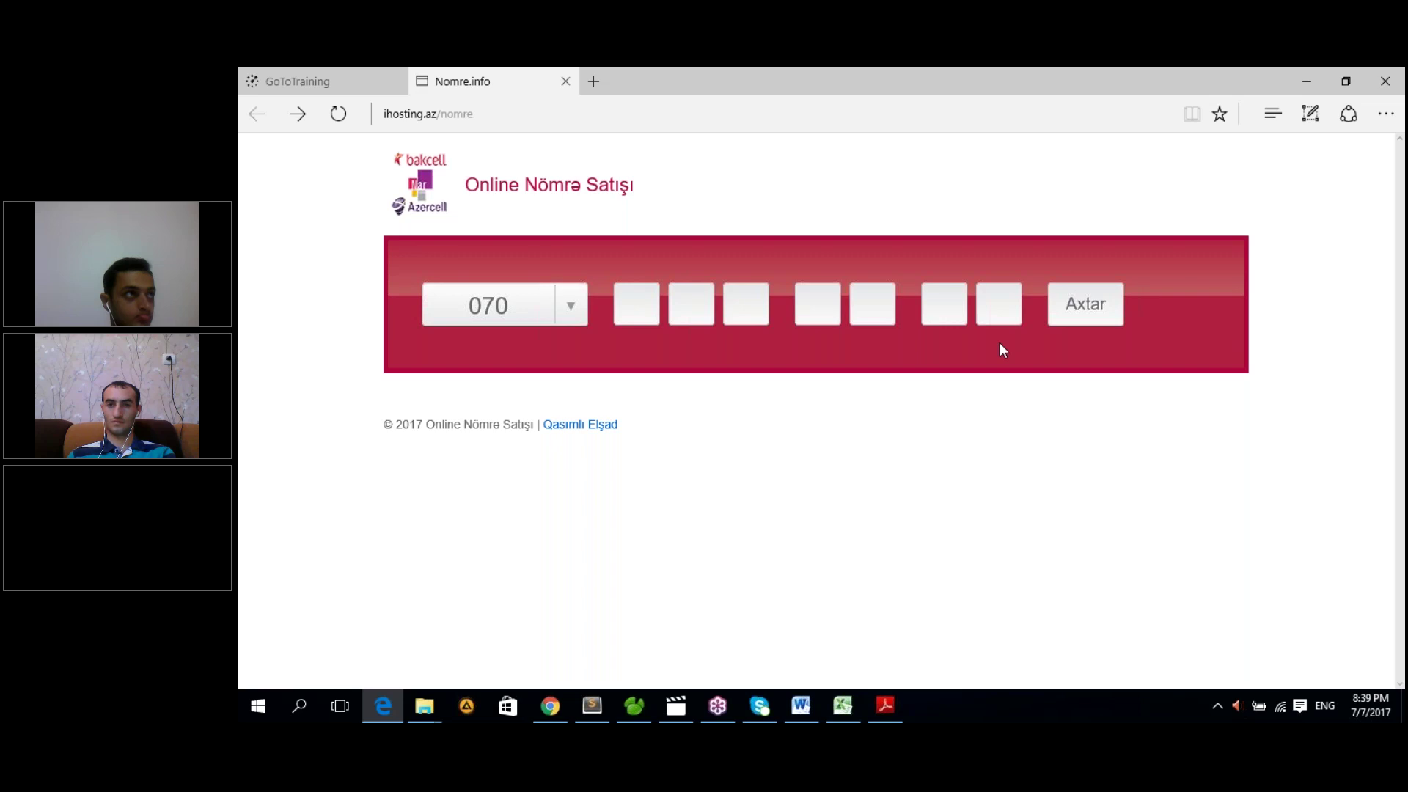
Step: Close the Nomre.info page and switch to the Şəhərlər page in Chrome
left_click(565, 81)
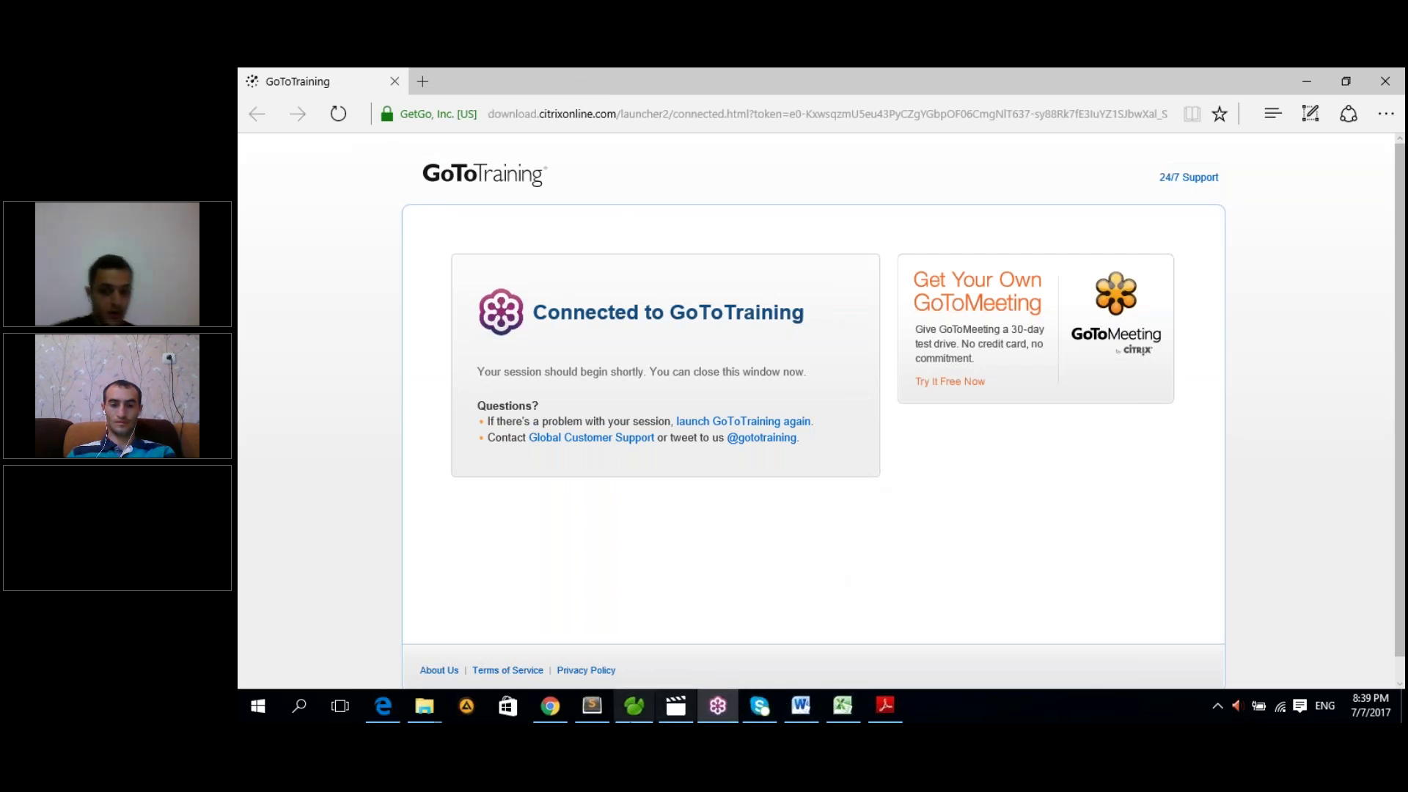
left_click(553, 707)
left_click(717, 707)
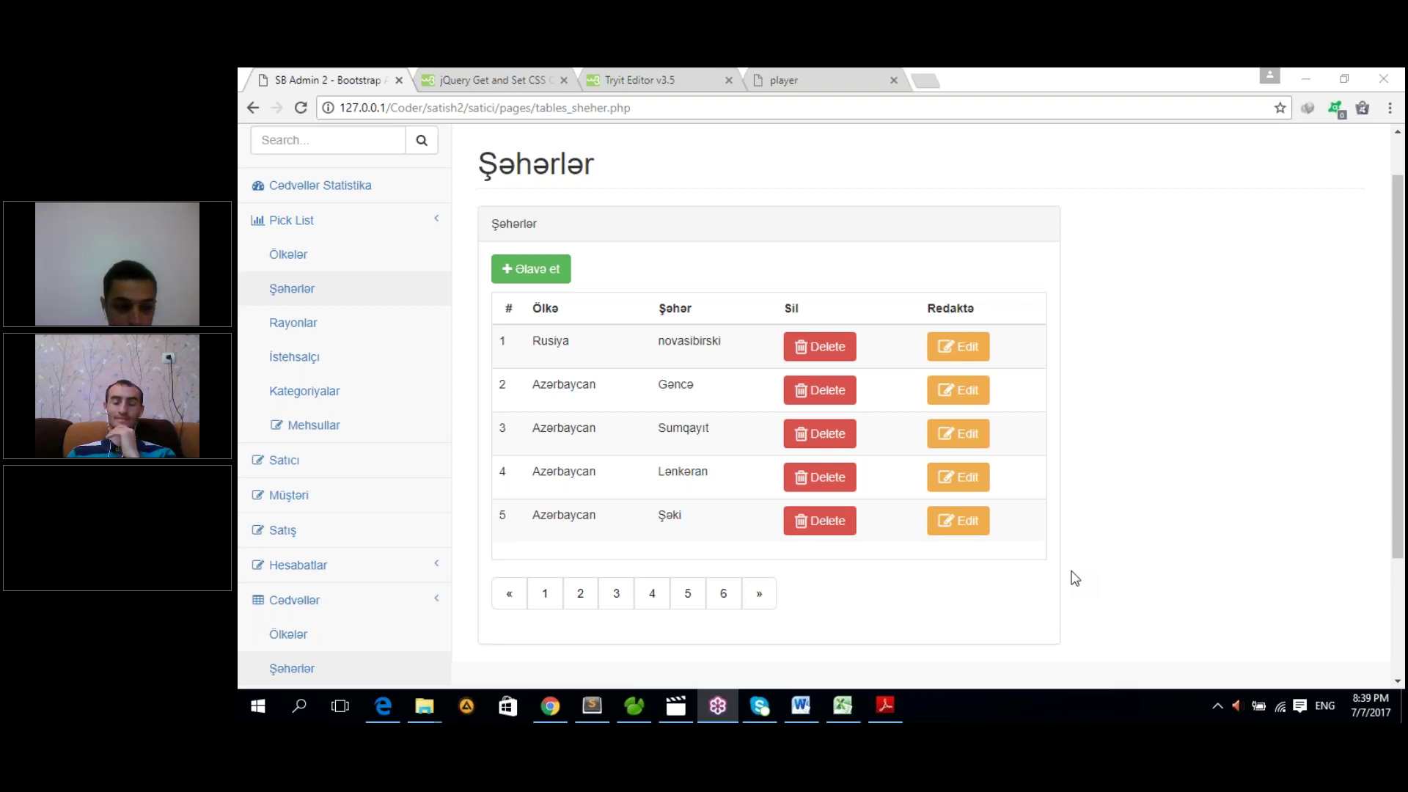
left_click(1148, 544)
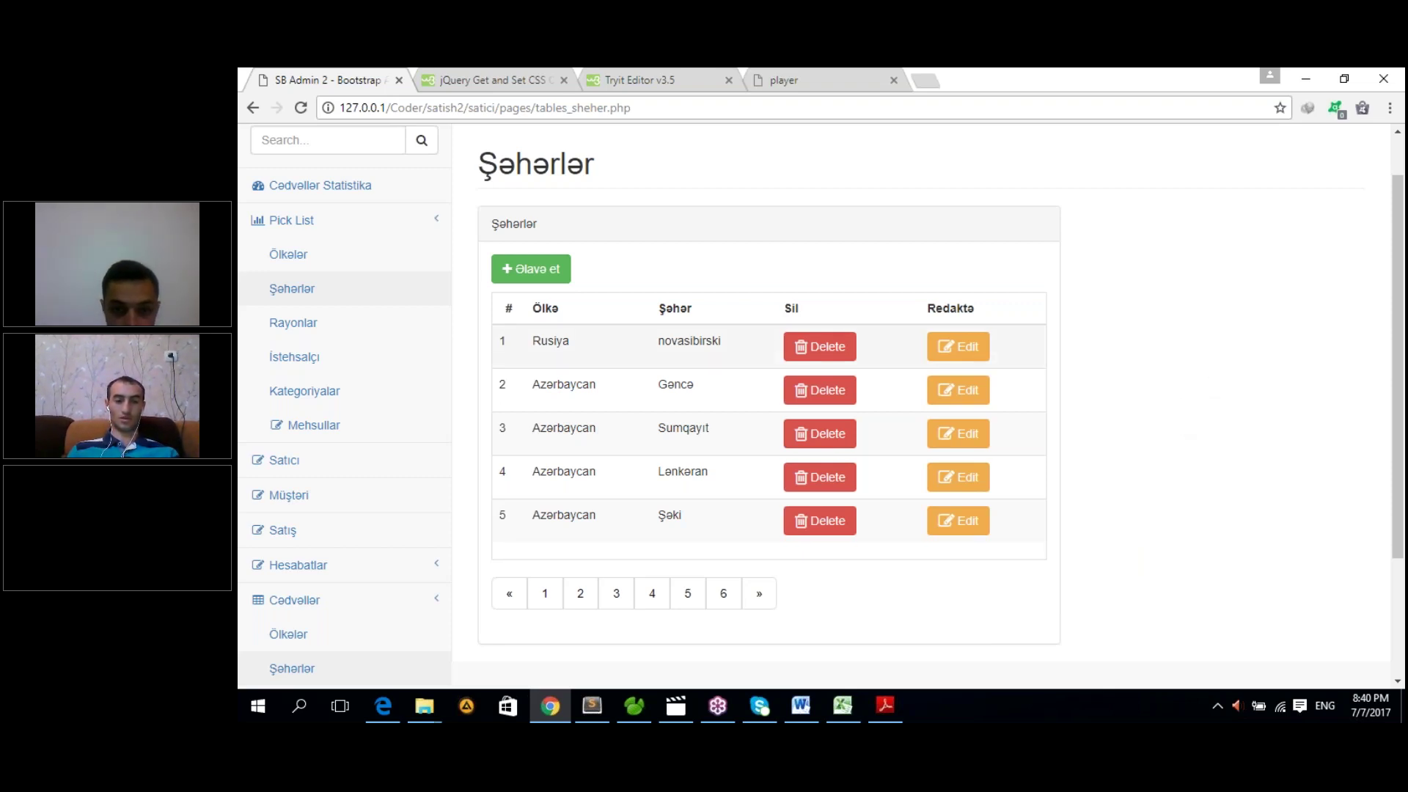
Step: Page back and forth through pages 1 to 6 of the Şəhərlər table to check its pagination
left_click(616, 592)
left_click(655, 594)
left_click(688, 594)
left_click(723, 594)
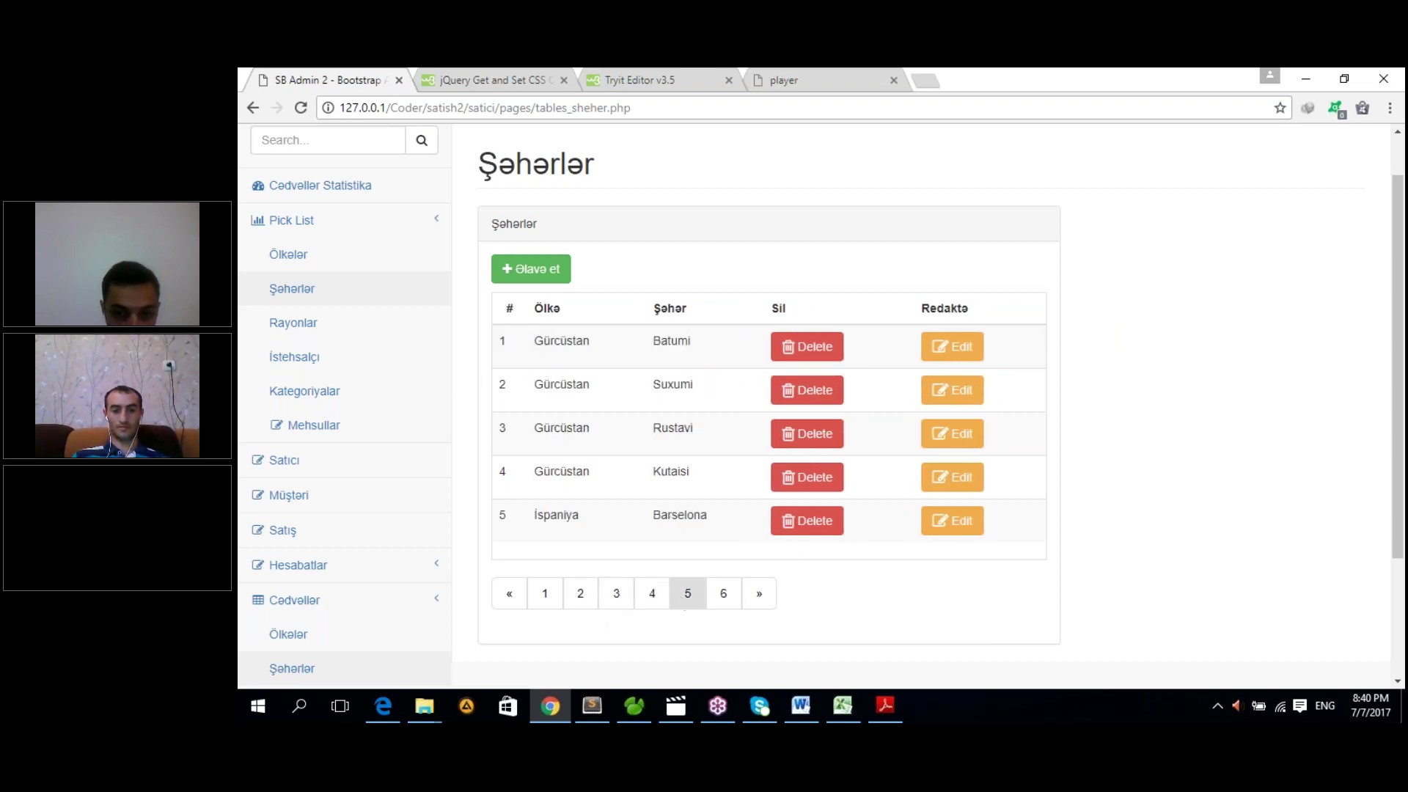
left_click(687, 594)
left_click(652, 594)
left_click(616, 594)
left_click(580, 594)
left_click(545, 594)
left_click(580, 594)
left_click(616, 594)
left_click(651, 594)
left_click(688, 594)
left_click(723, 594)
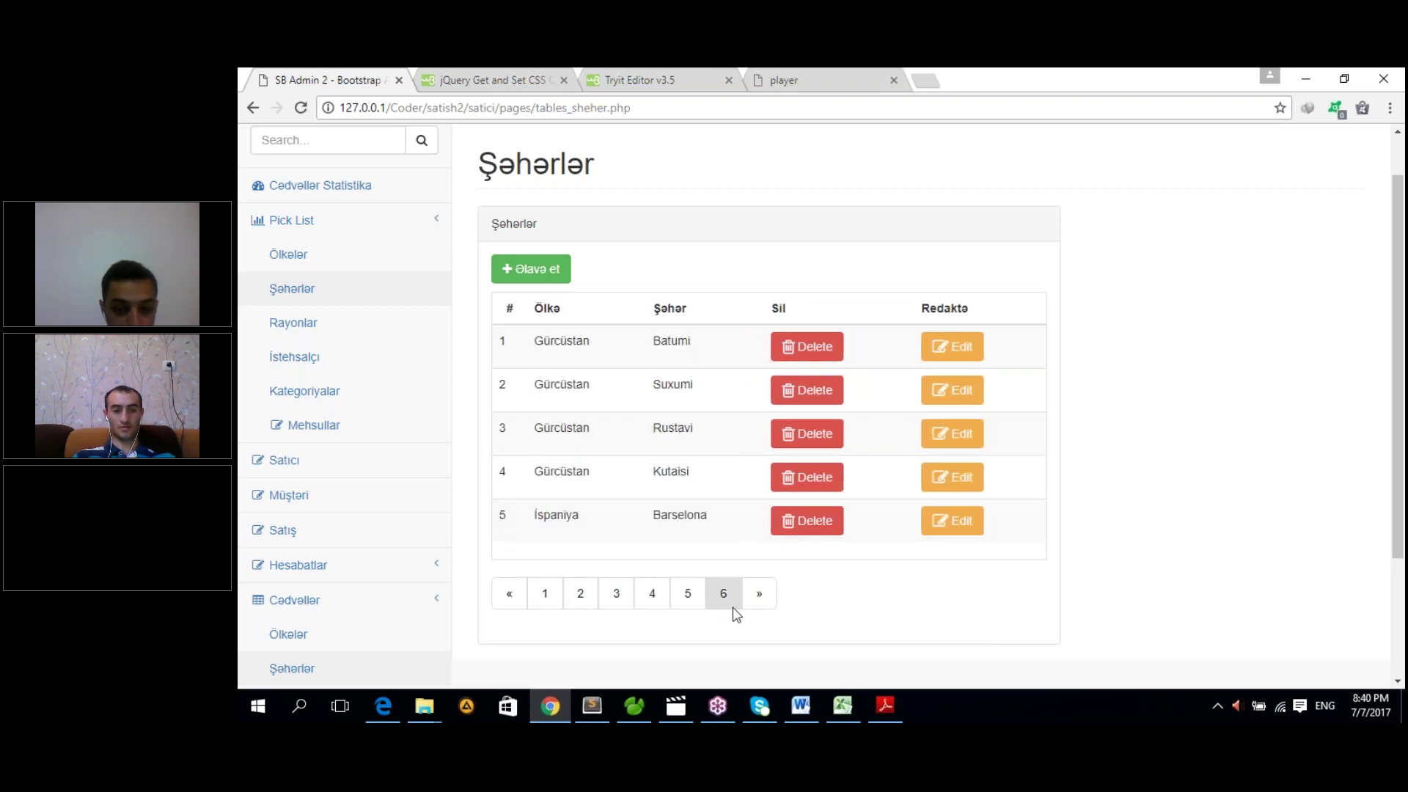
left_click(721, 596)
left_click(687, 462)
left_click(652, 593)
left_click(616, 592)
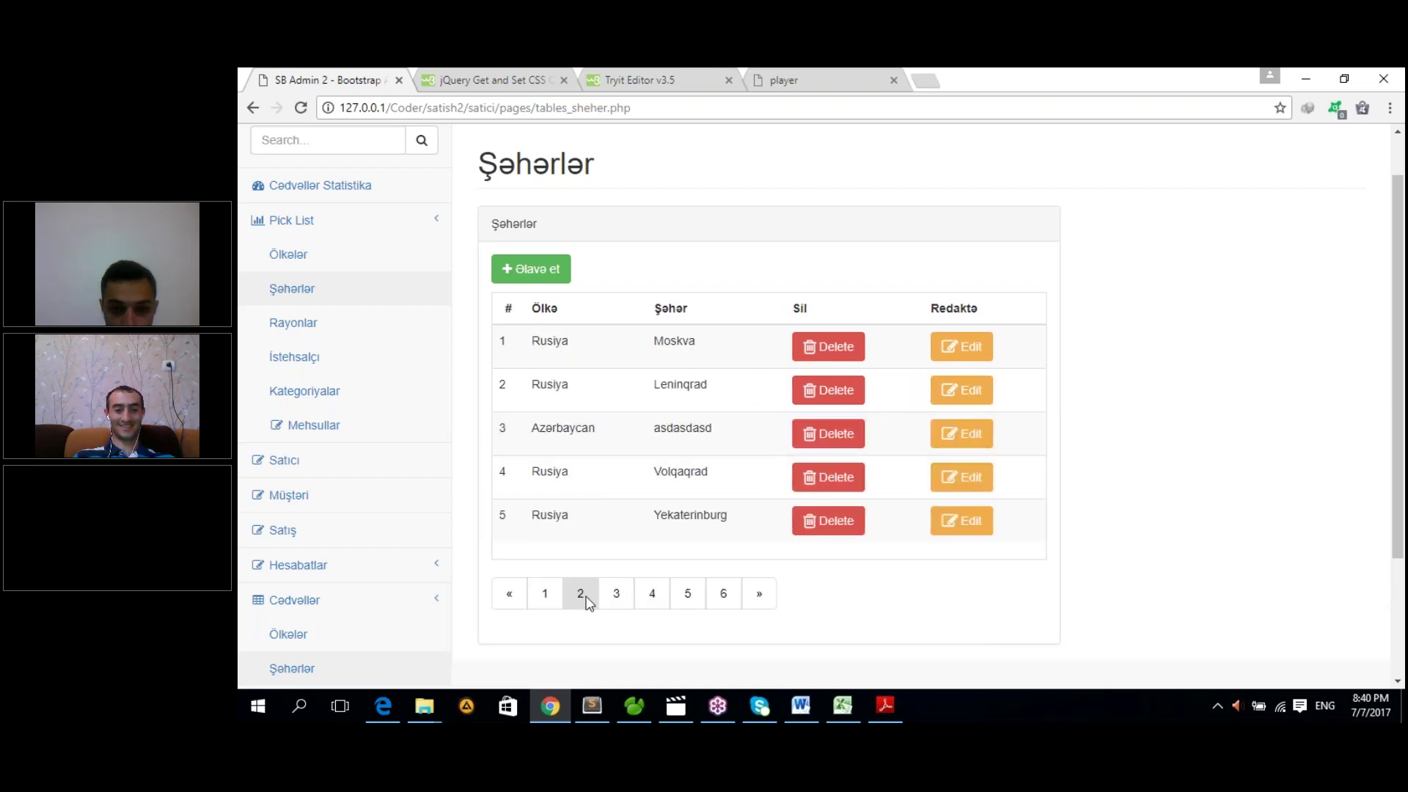
left_click(585, 598)
left_click(545, 593)
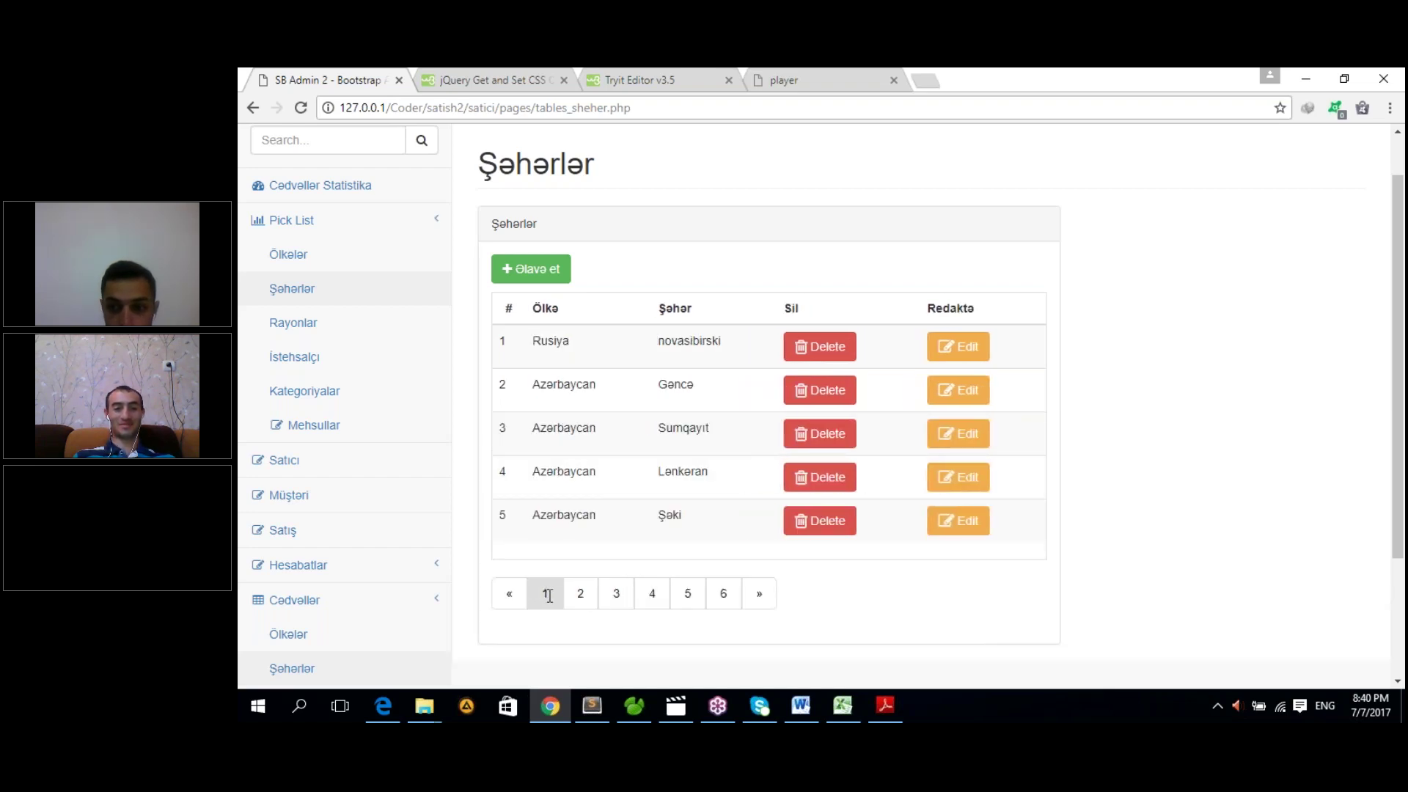
left_click(580, 594)
left_click(617, 594)
left_click(652, 593)
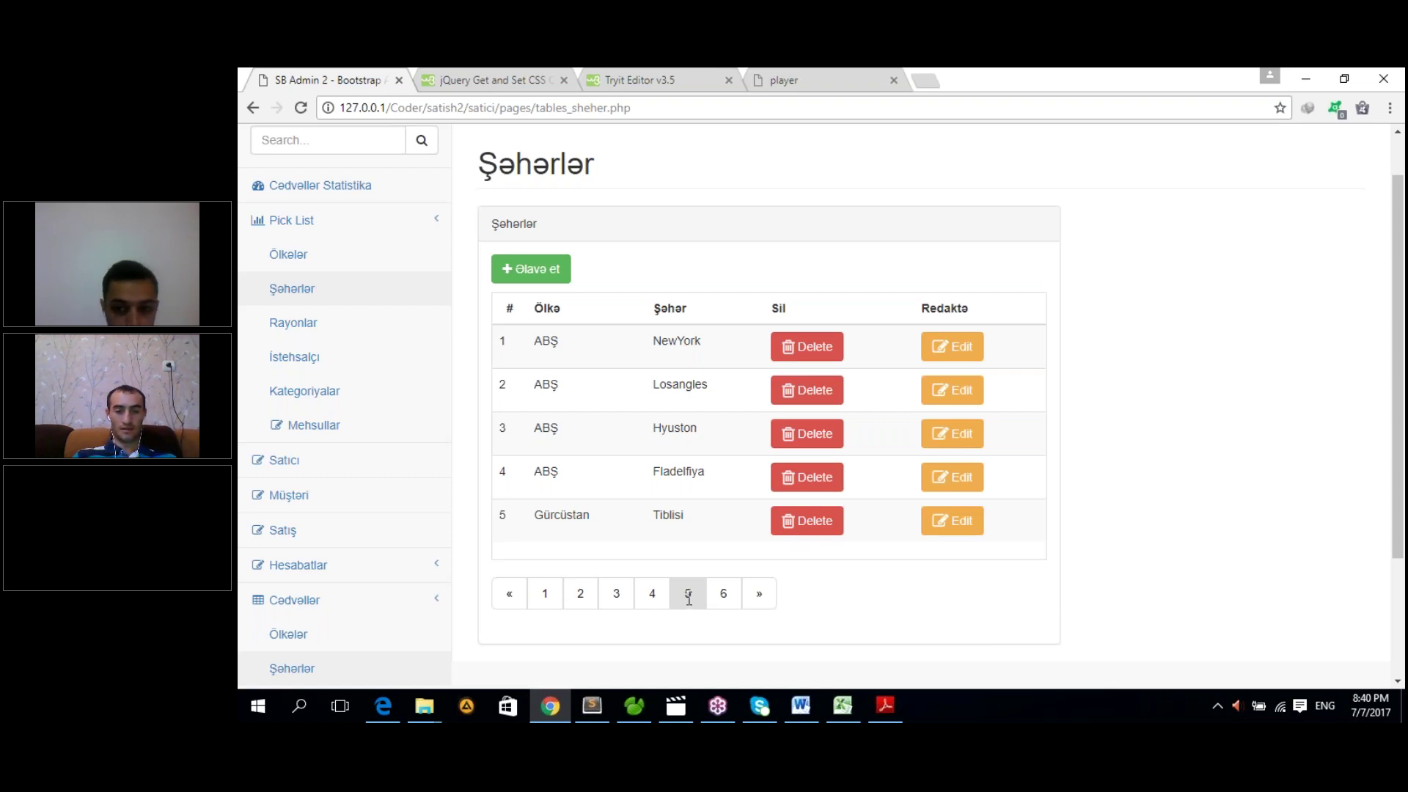
Step: Switch to Sublime Text and bring up the pagination.php code
left_click(592, 707)
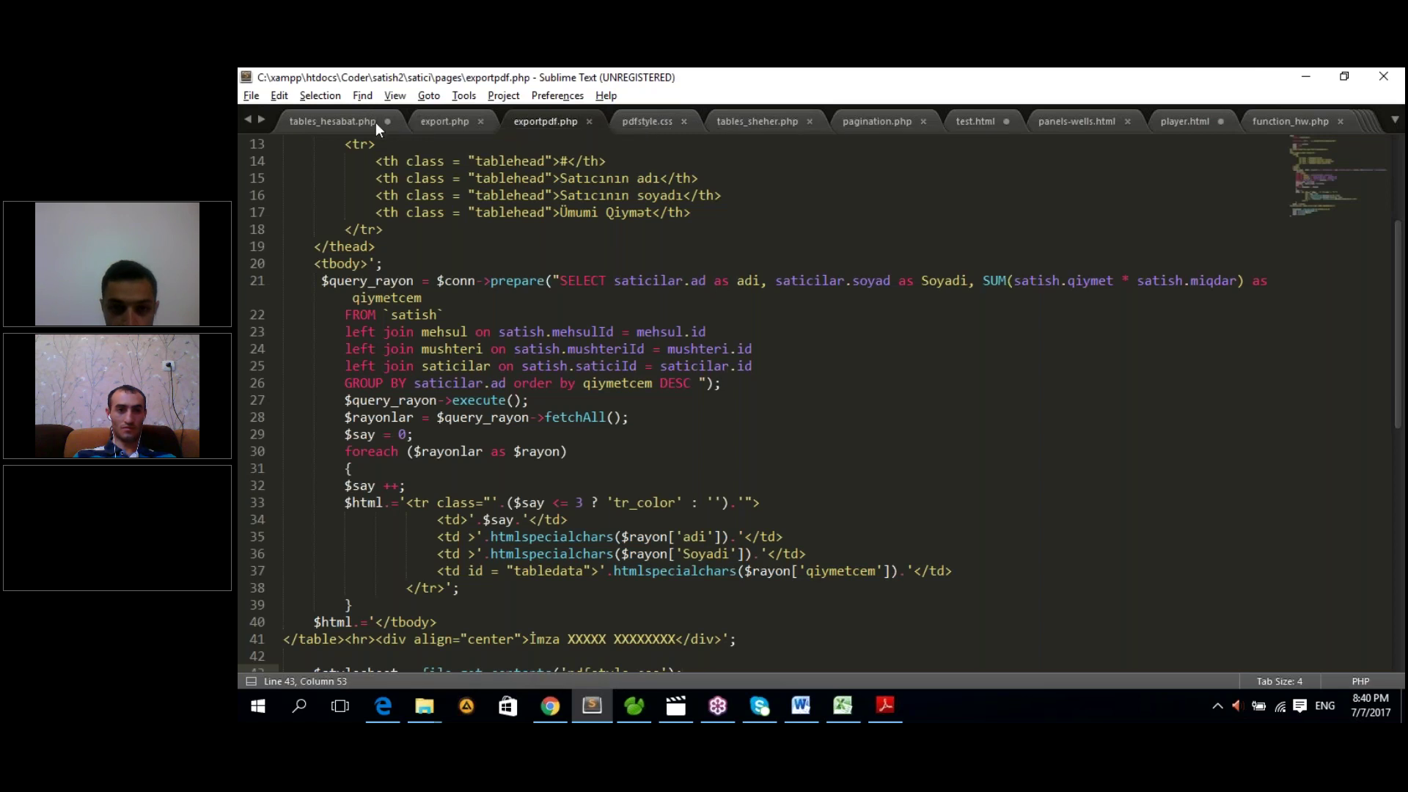
left_click(899, 115)
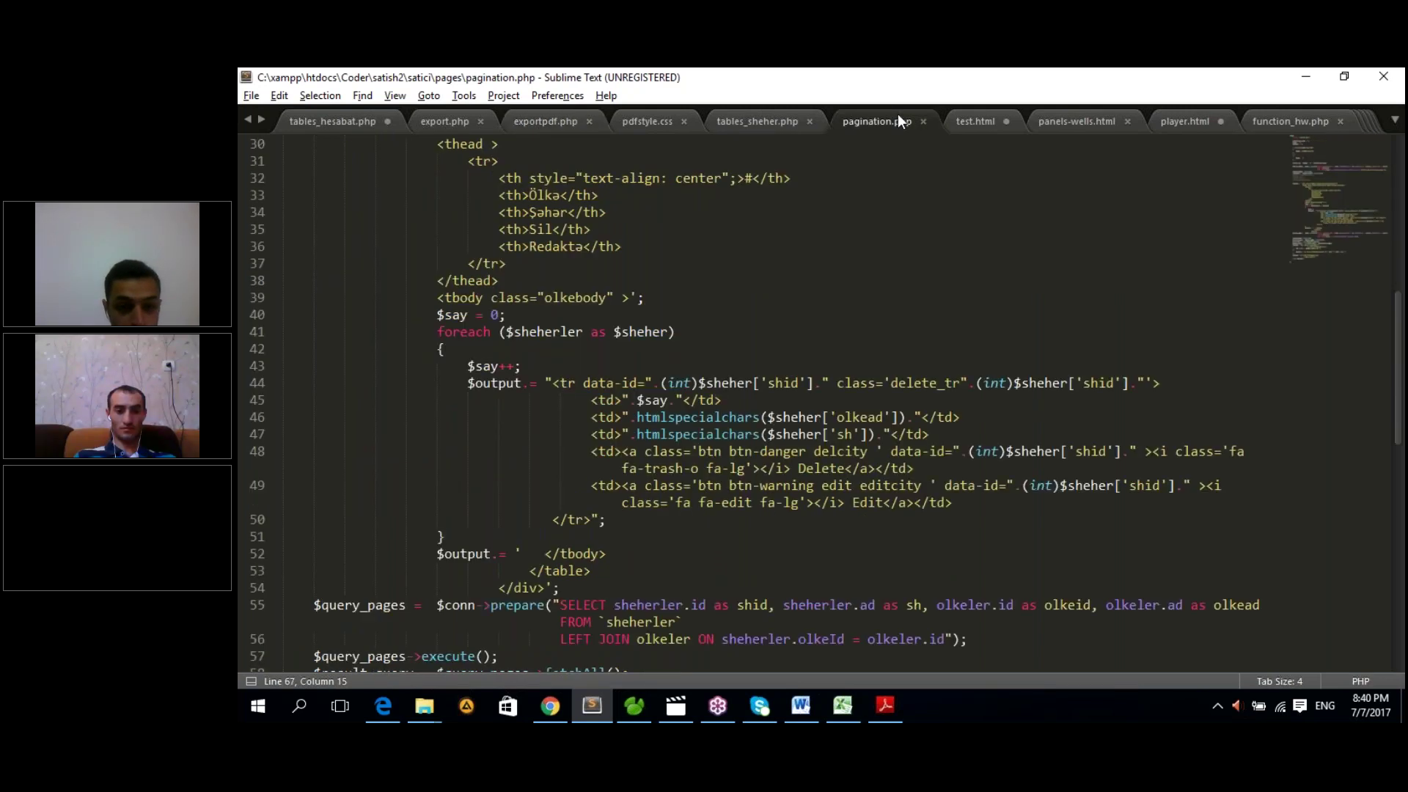
Step: Switch back to Chrome and advance the Şəhərlər table from page 2 to page 6, ending on page 1
key("alt+Tab")
left_click(579, 593)
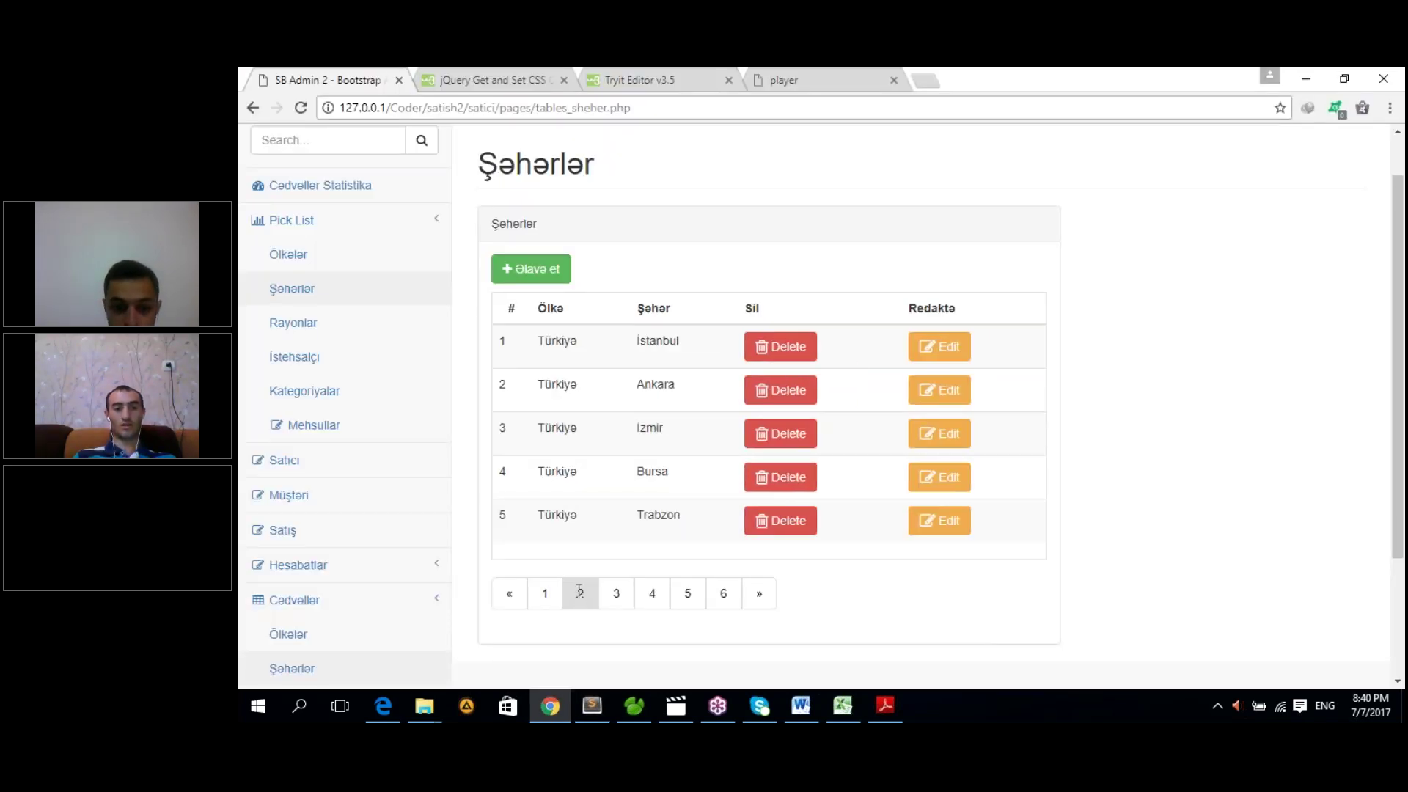
left_click(625, 597)
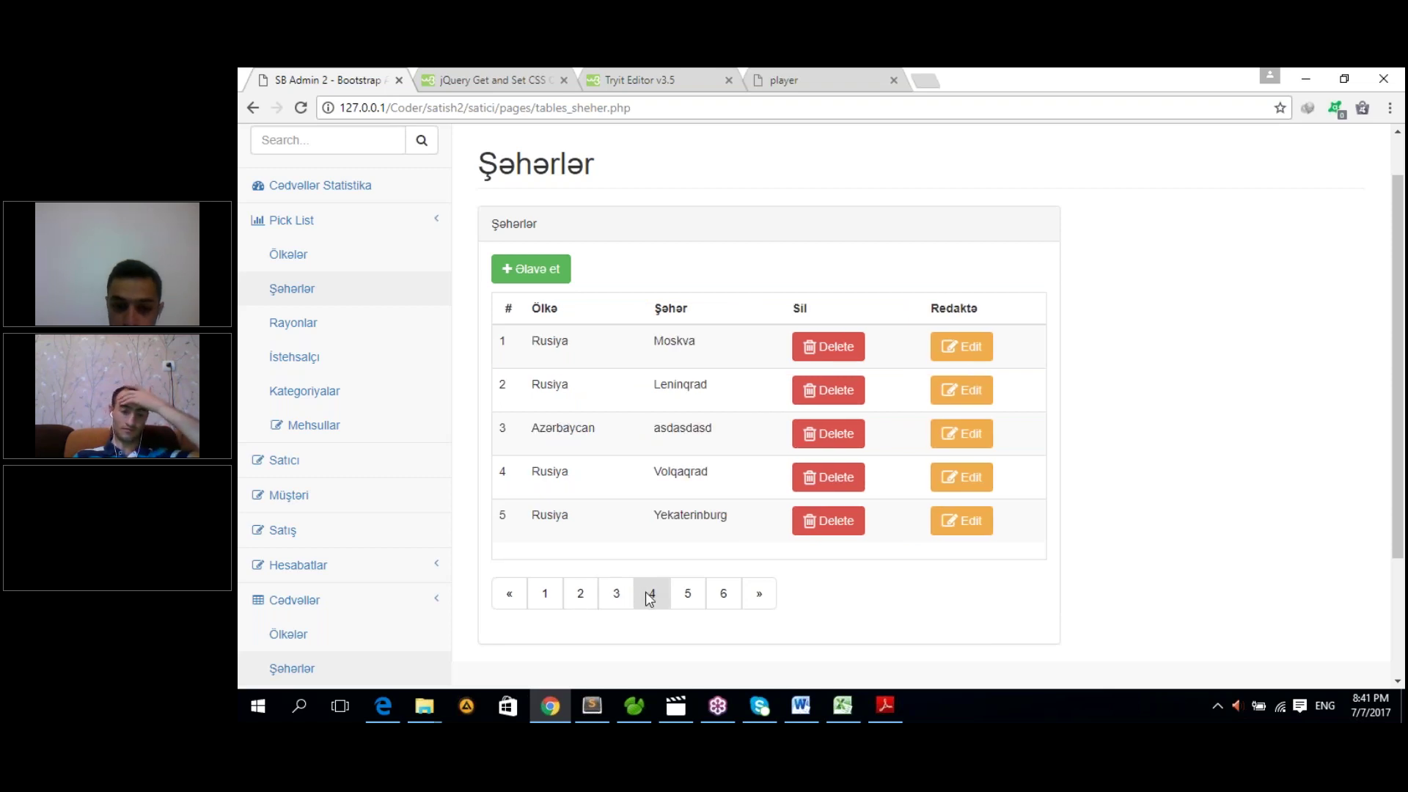
left_click(688, 592)
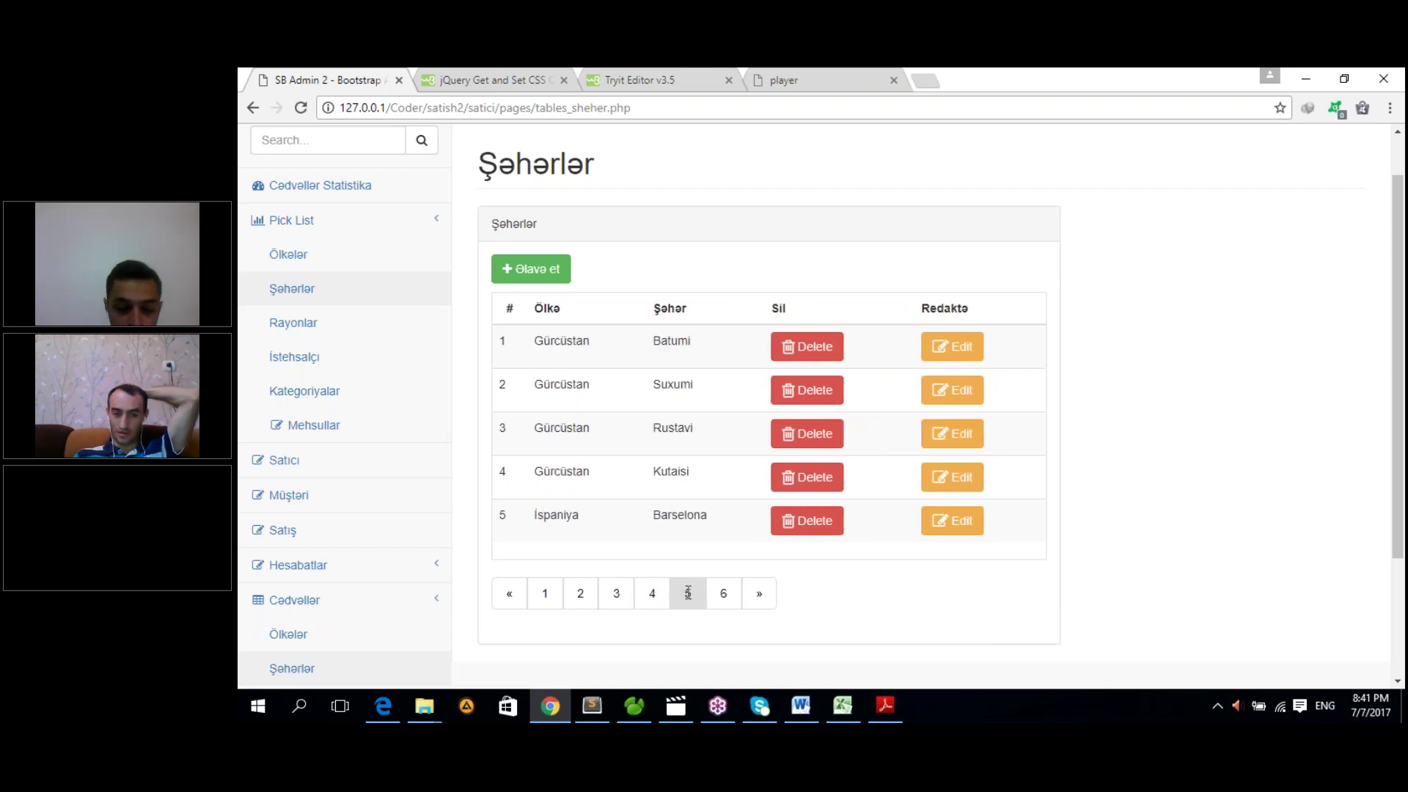
left_click(723, 592)
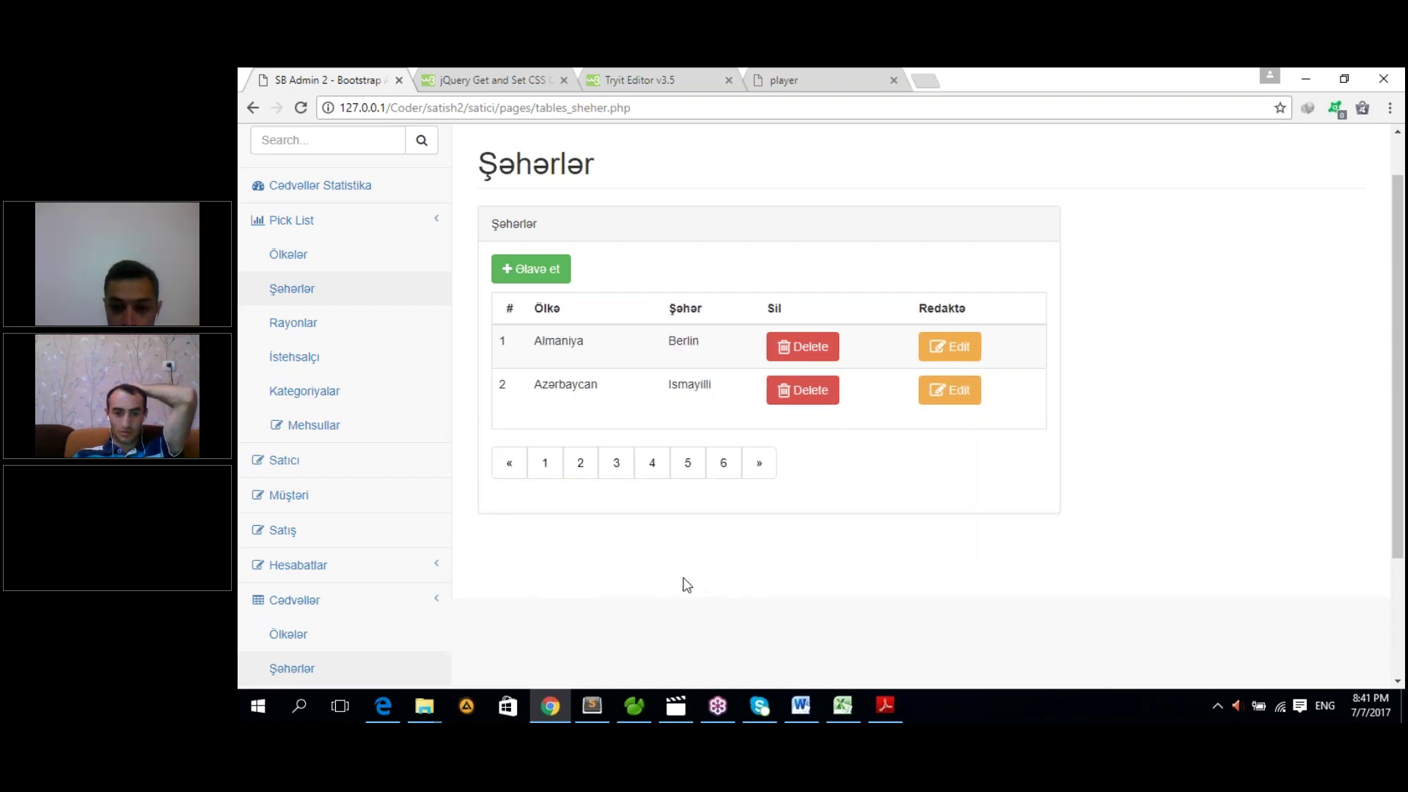
left_click(559, 473)
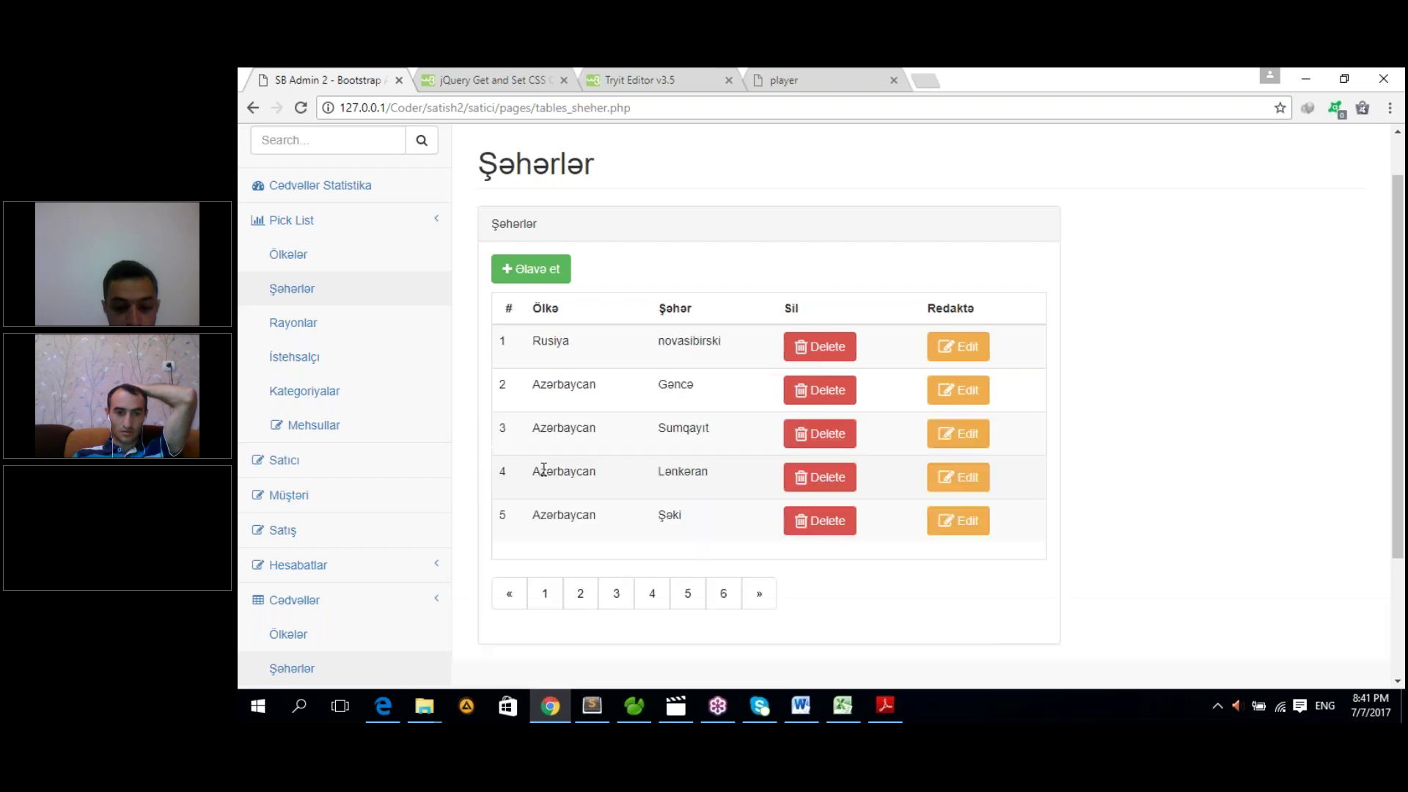
Step: Alternate between page 2 and the following pages of the Şəhərlər table to compare their city rows
left_click(583, 592)
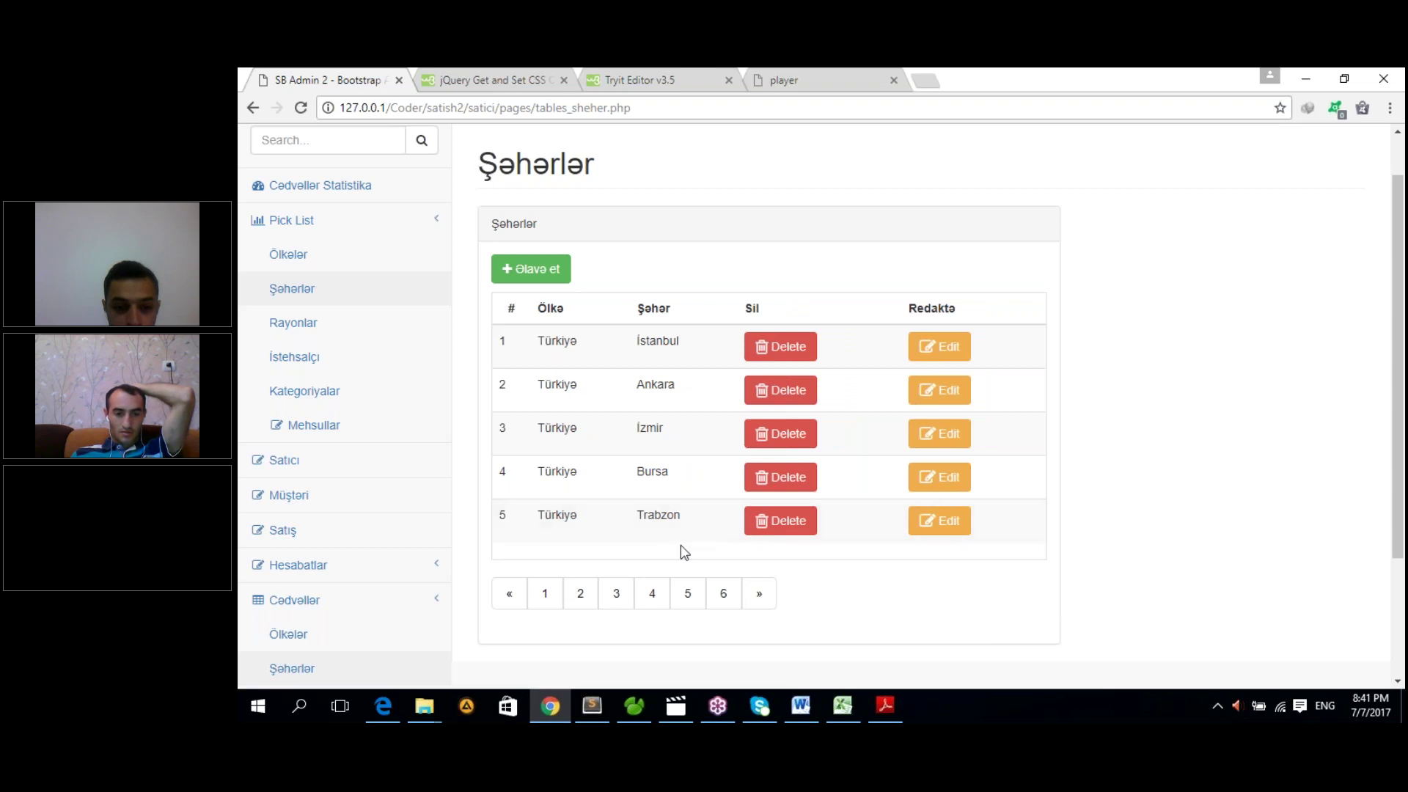
left_click(616, 594)
left_click(580, 595)
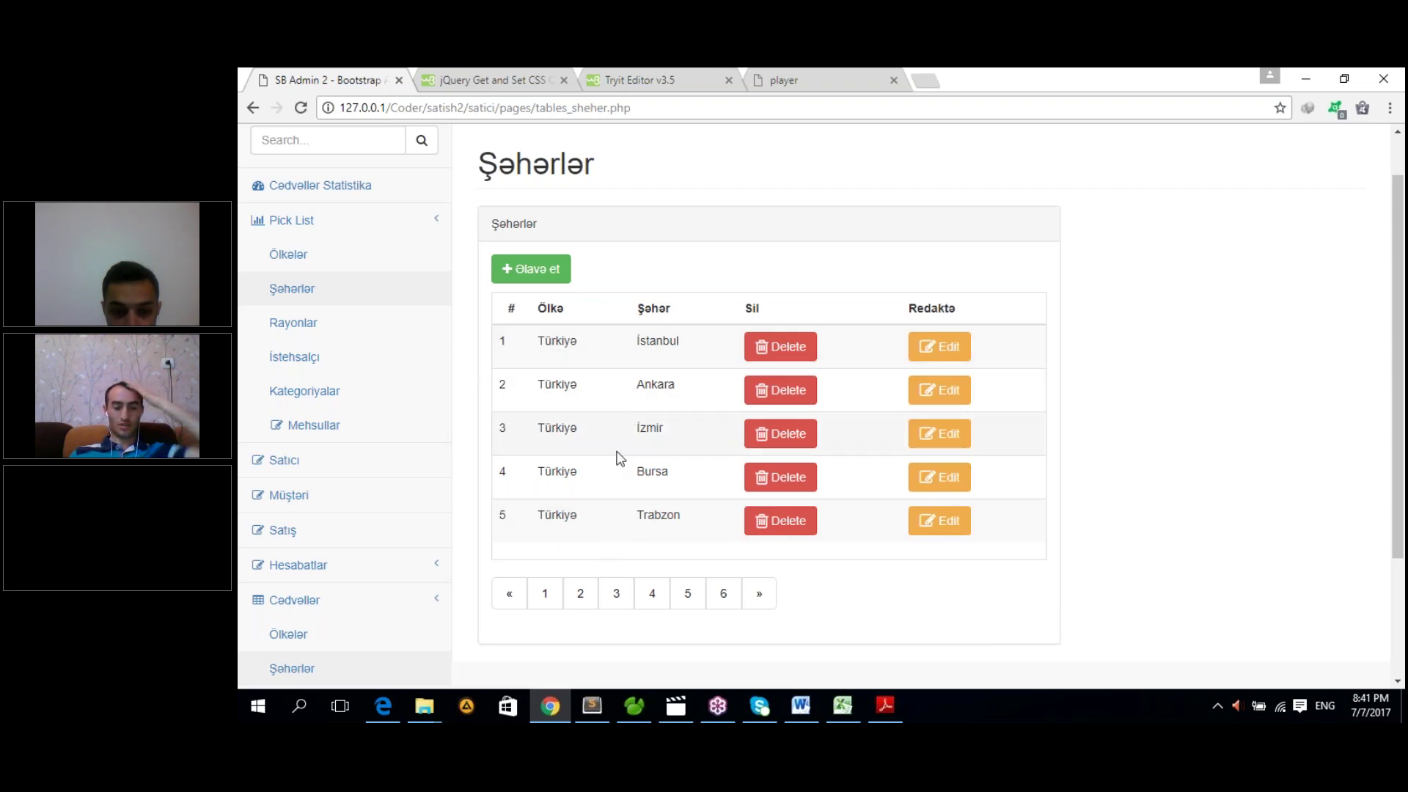
left_click(615, 594)
left_click(580, 593)
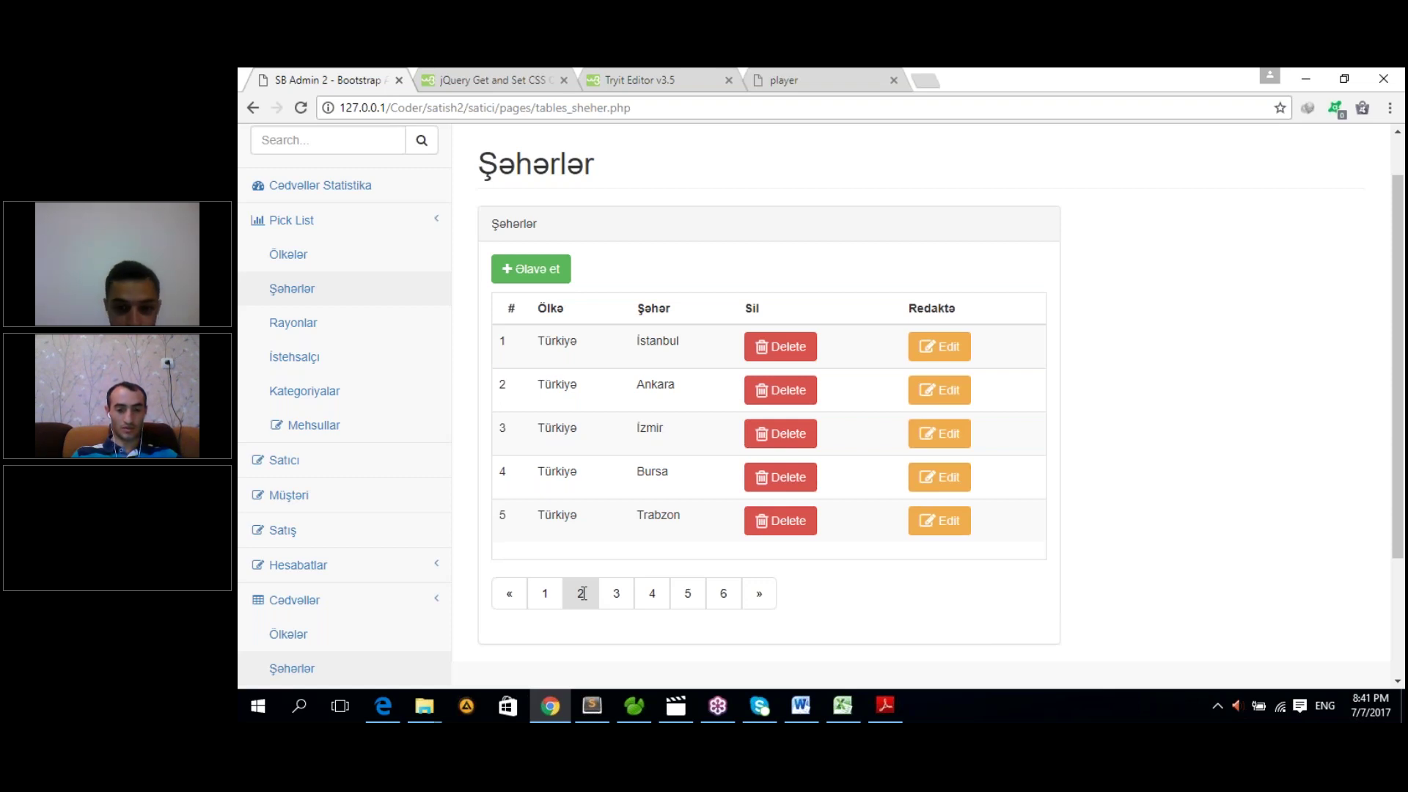
left_click(615, 594)
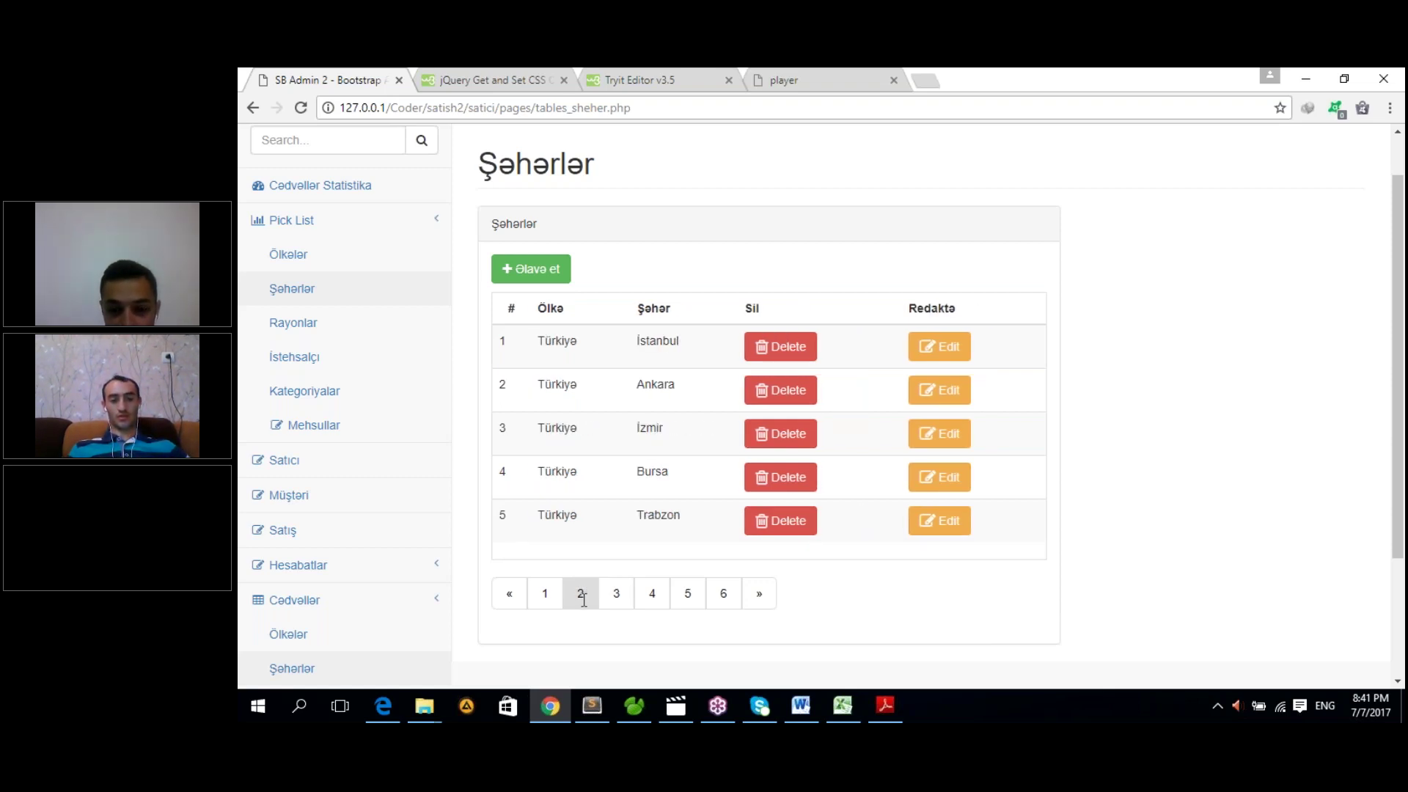
left_click(649, 597)
left_click(581, 594)
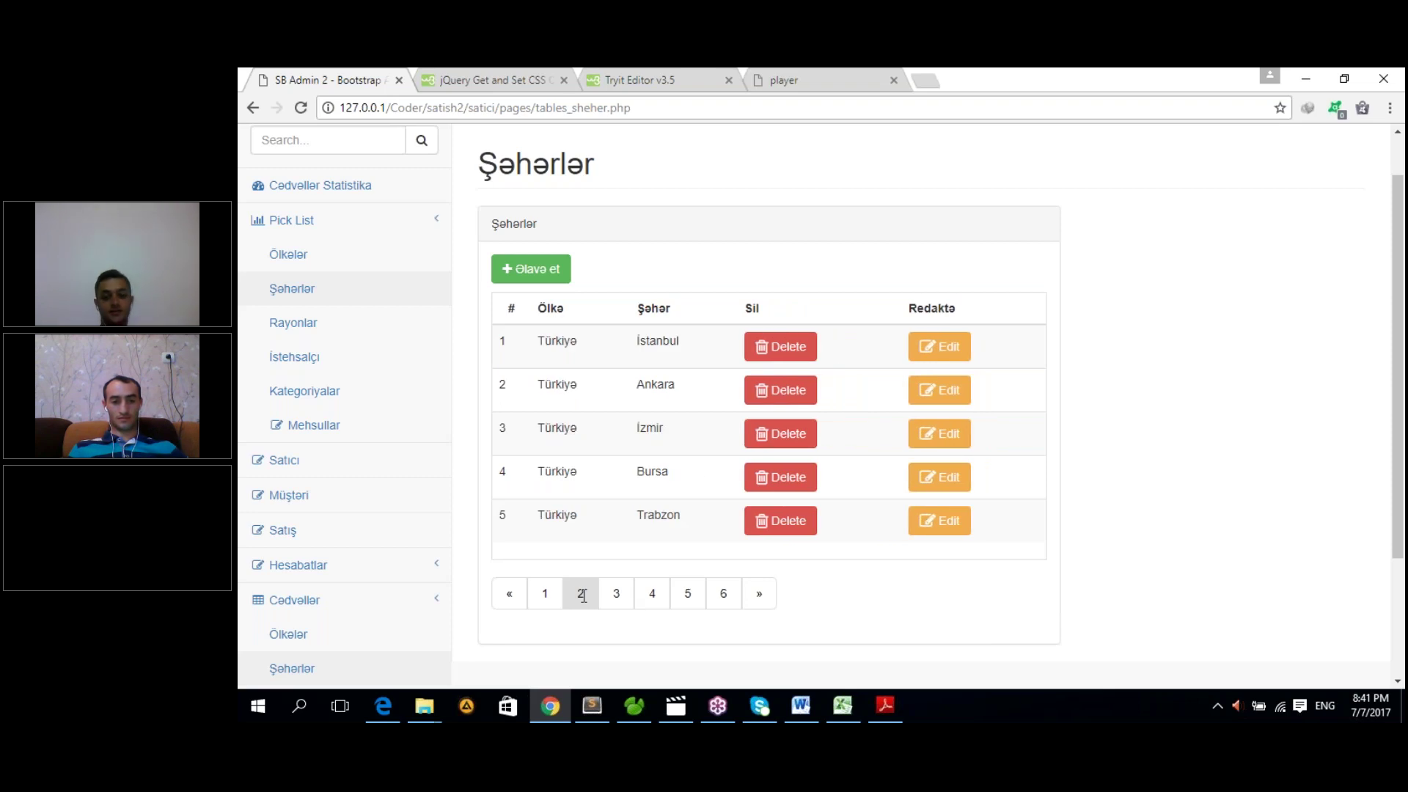